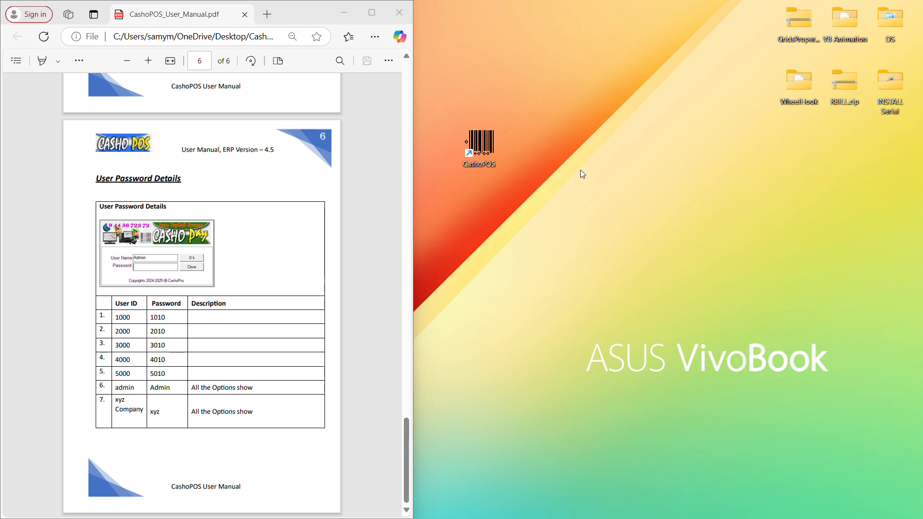
Step: Launch CashoPOS from its desktop shortcut after reading the manual's login details
{"action": "double_click", "coordinate": [487, 149]}
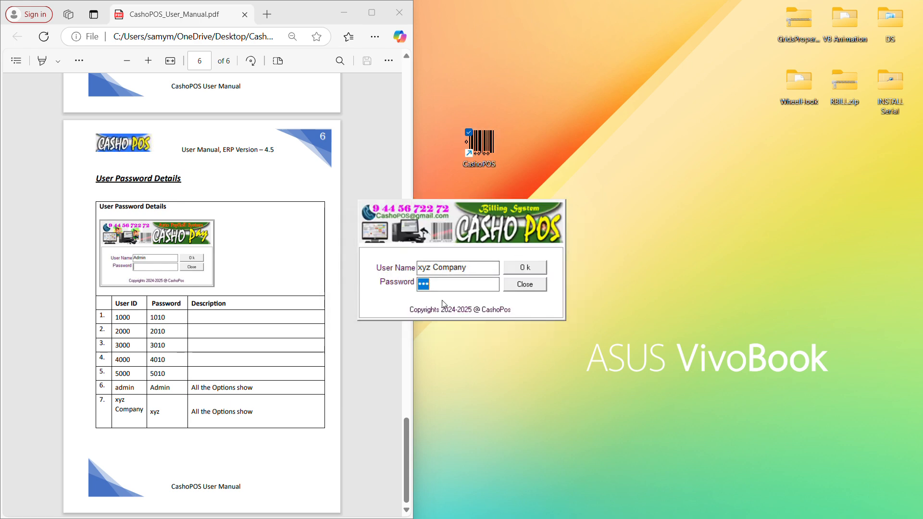
Step: Log in and open company 1001 xyz Stores 2024–2025 with the user password
{"action": "left_click", "coordinate": [471, 268]}
{"action": "left_click", "coordinate": [465, 287]}
{"action": "left_click", "coordinate": [534, 271]}
{"action": "left_click", "coordinate": [344, 210]}
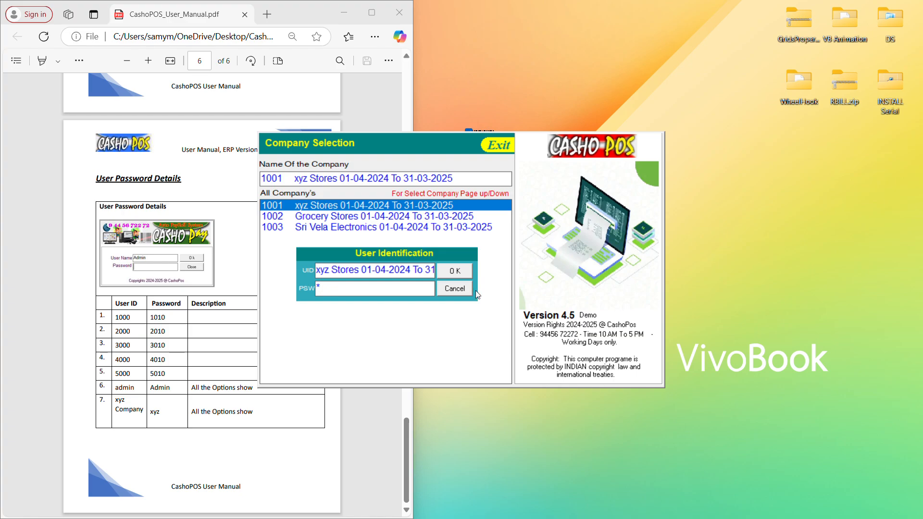
{"action": "left_click", "coordinate": [461, 276]}
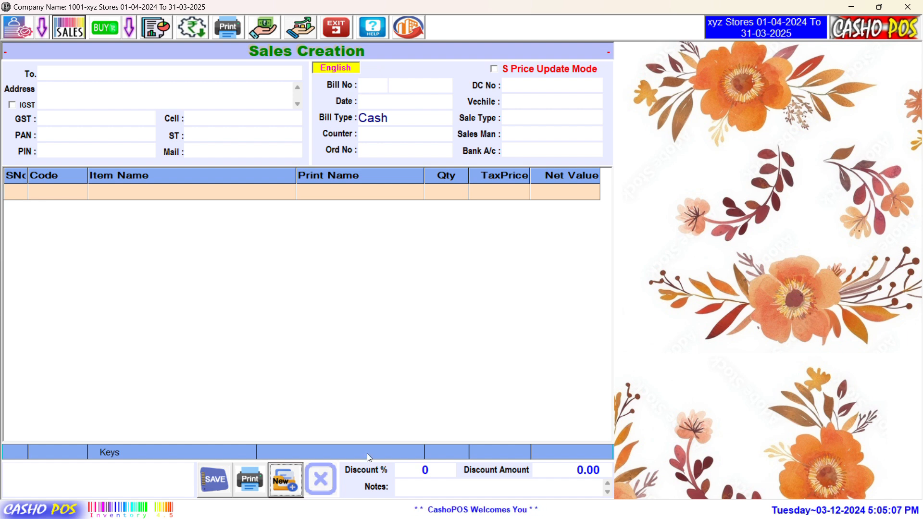
Step: Close Sales Creation and open the Tax Master slab list from the masters menu
{"action": "left_click", "coordinate": [327, 480]}
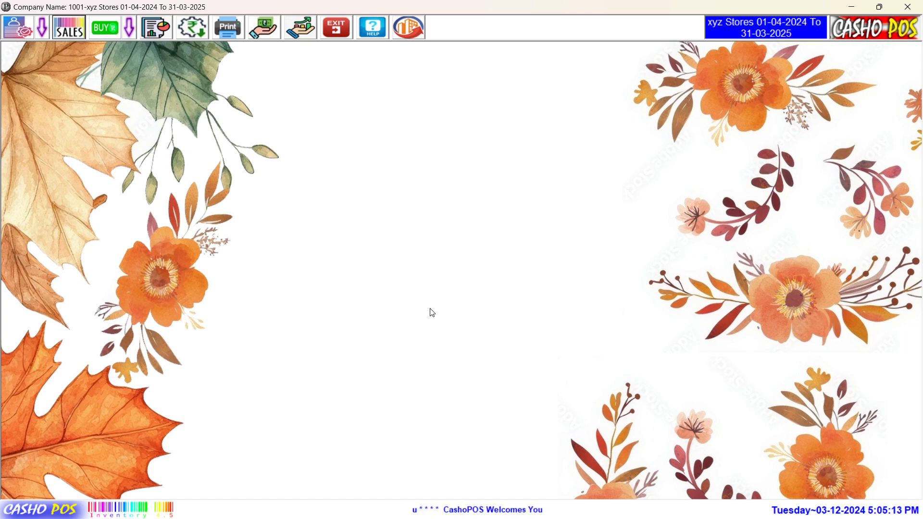
{"action": "left_click", "coordinate": [42, 29]}
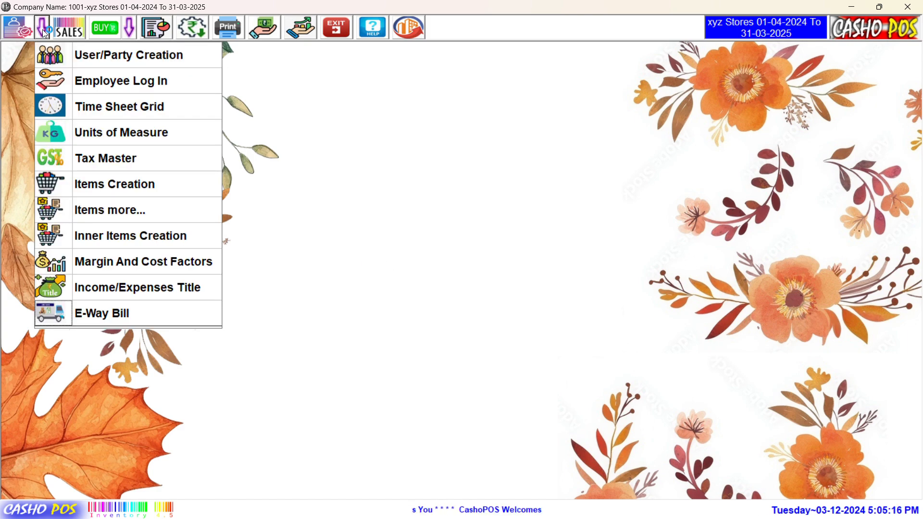
{"action": "left_click", "coordinate": [151, 164]}
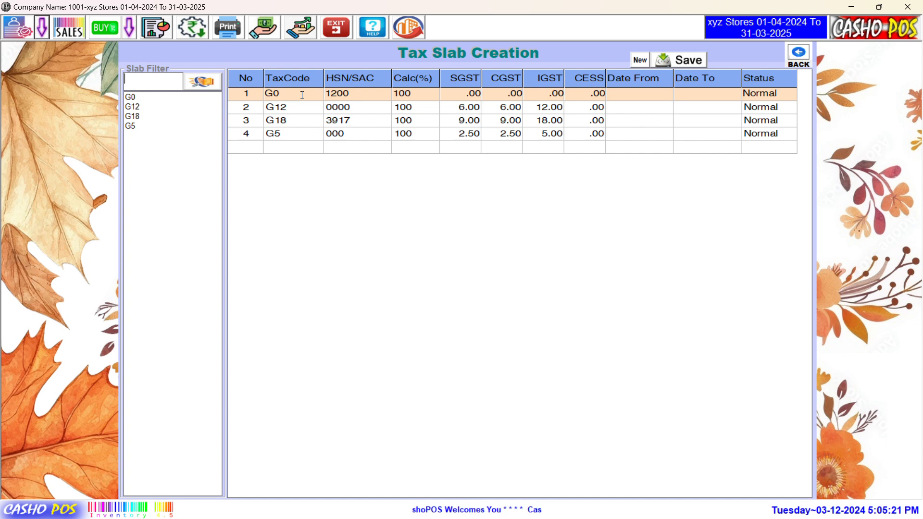
Step: Start a new slab row below G5 with code G6 and HSN 0000
{"action": "left_click", "coordinate": [306, 136]}
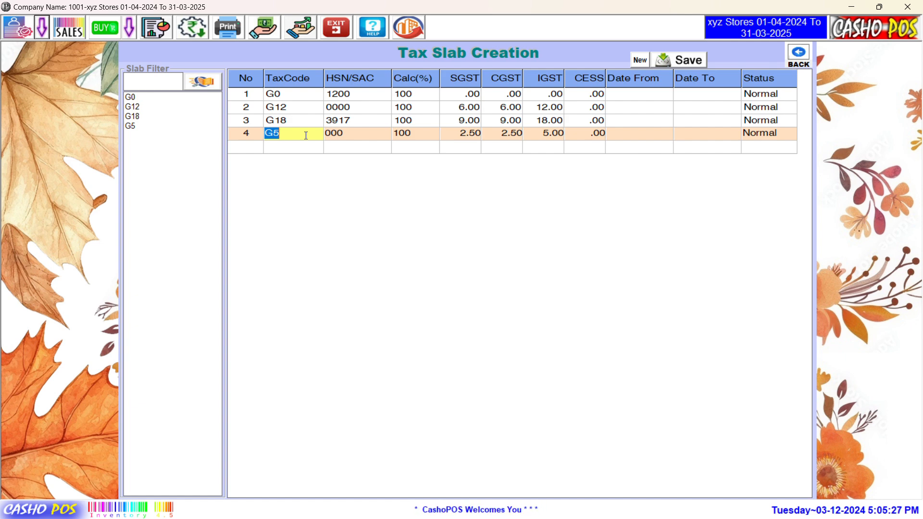
{"action": "left_click", "coordinate": [307, 149]}
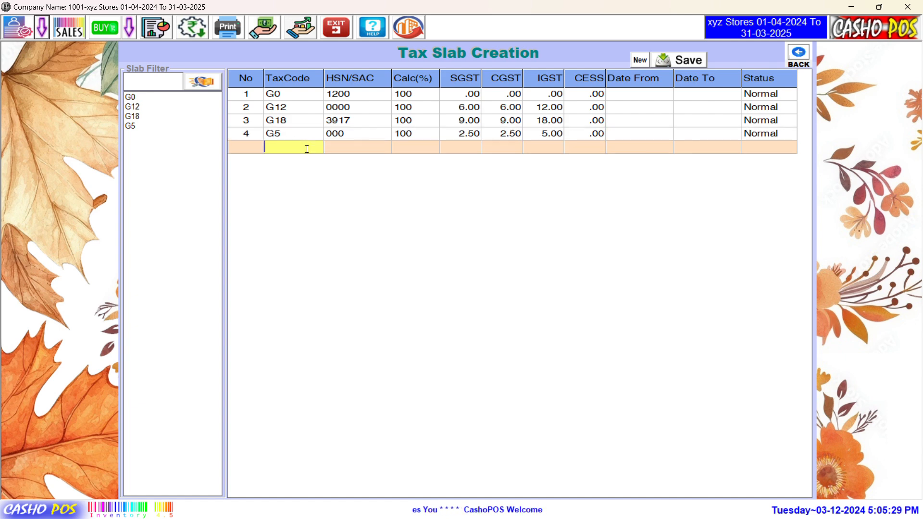
{"action": "type", "text": "G"}
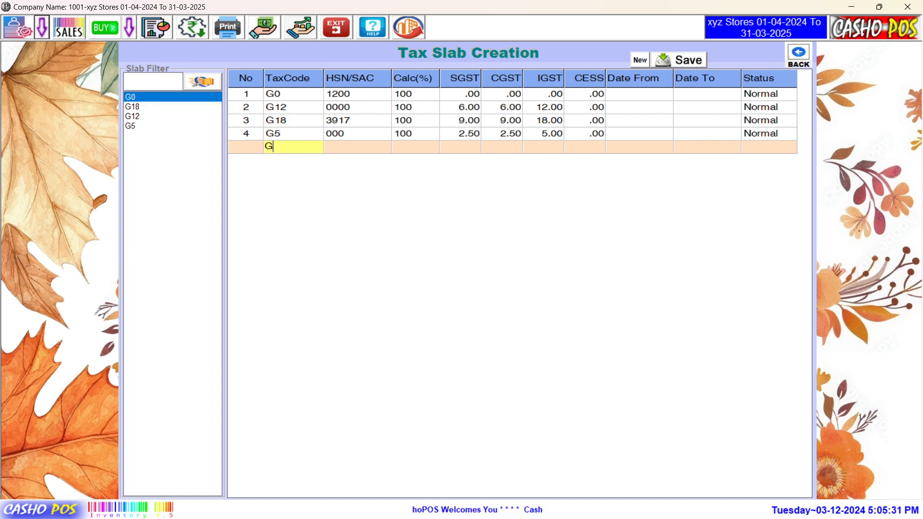
{"action": "type", "text": "6"}
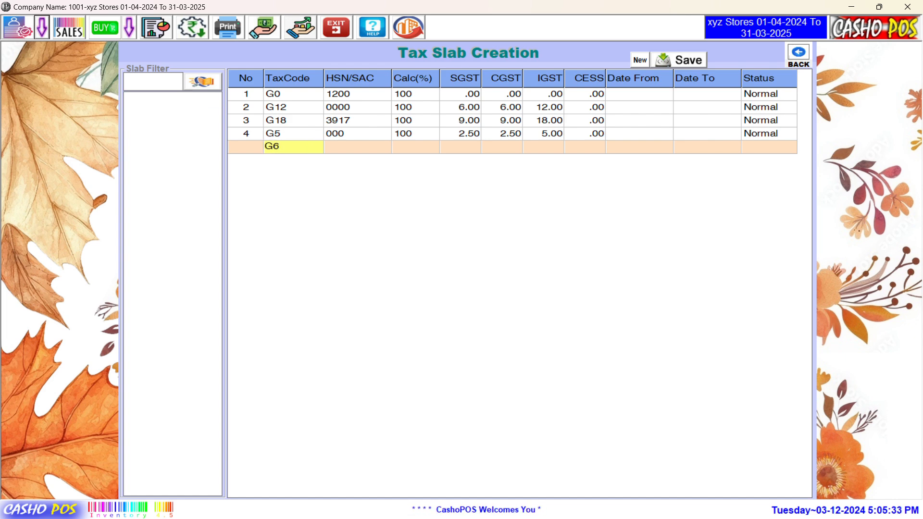
{"action": "key", "text": "Return"}
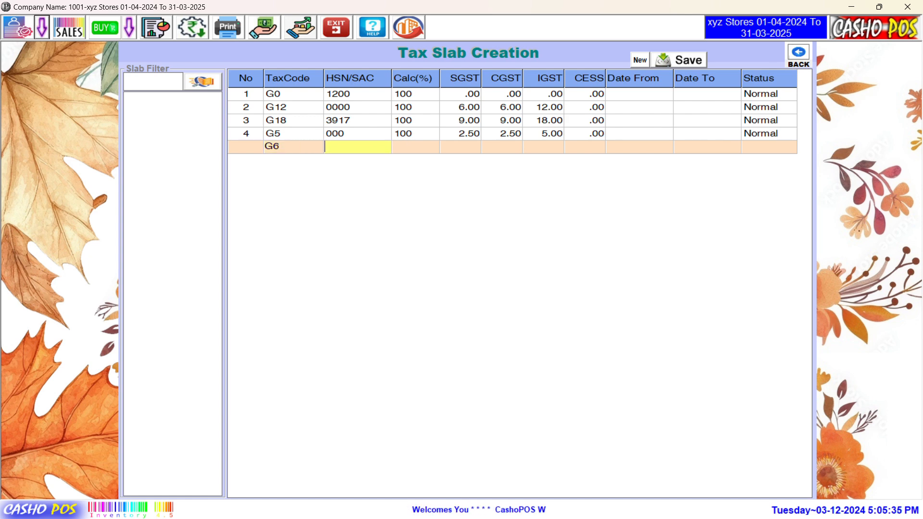
{"action": "type", "text": "0000"}
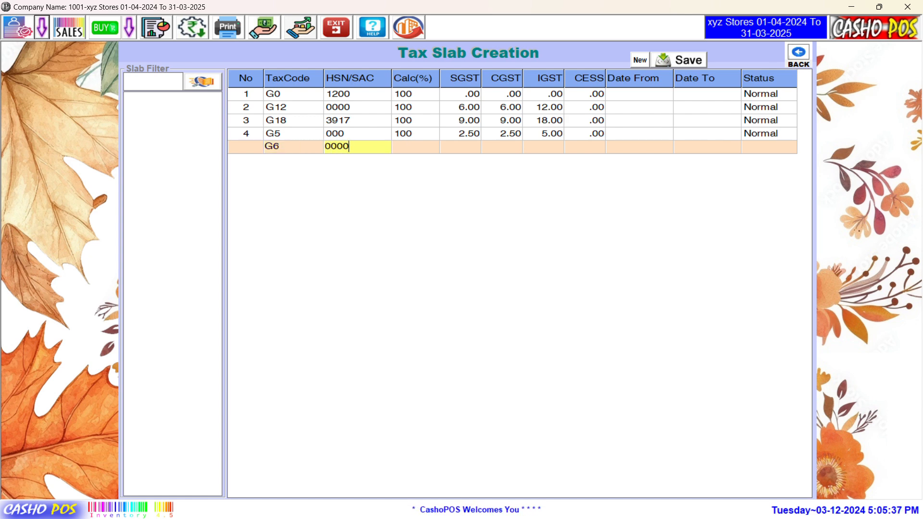
{"action": "key", "text": "Return"}
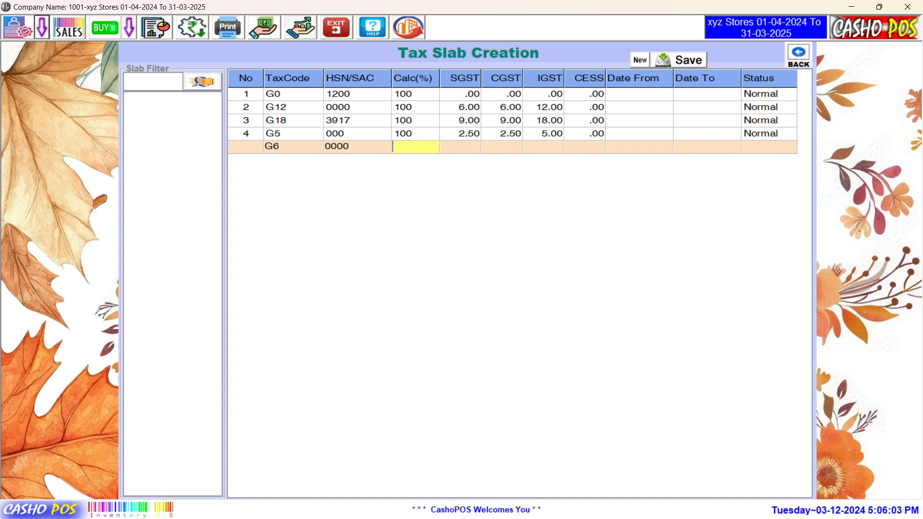
Step: Enter Calc 100%, SGST 3, CGST 3, IGST 6, leave CESS empty, and save the slab
{"action": "type", "text": "100"}
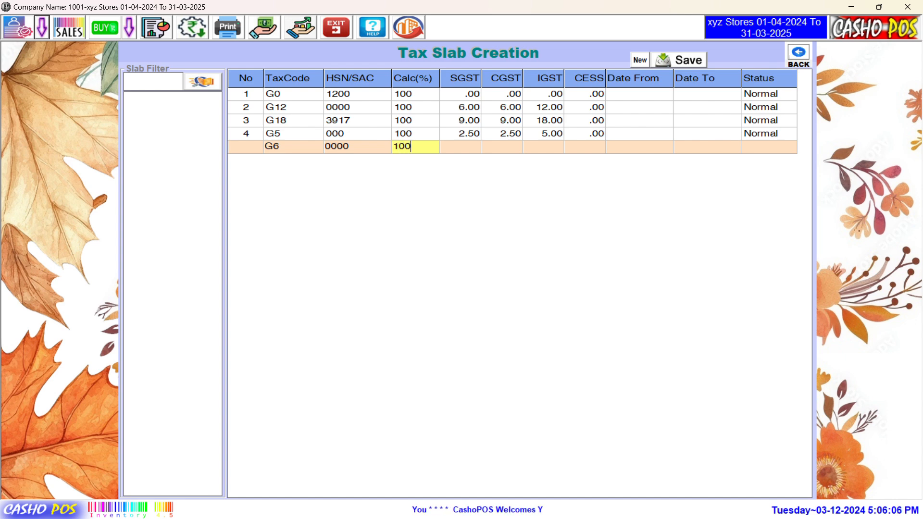
{"action": "key", "text": "Return"}
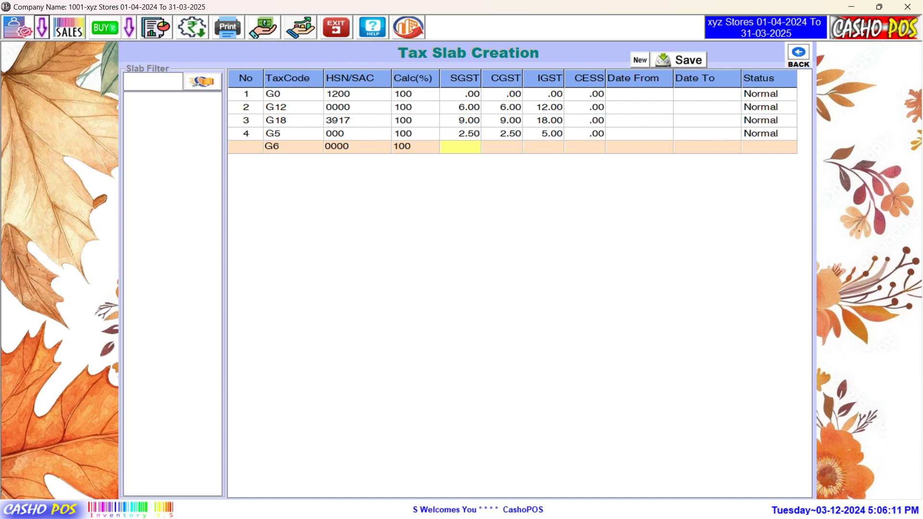
{"action": "type", "text": "3"}
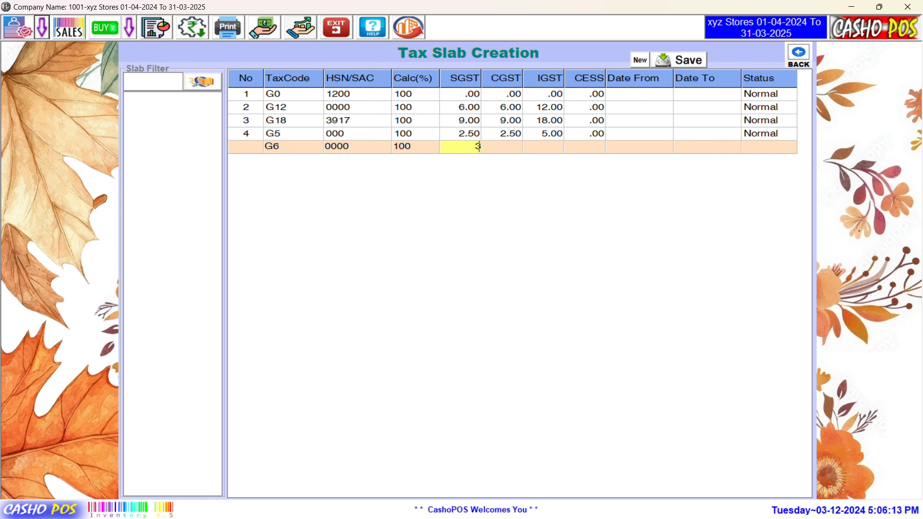
{"action": "key", "text": "Return"}
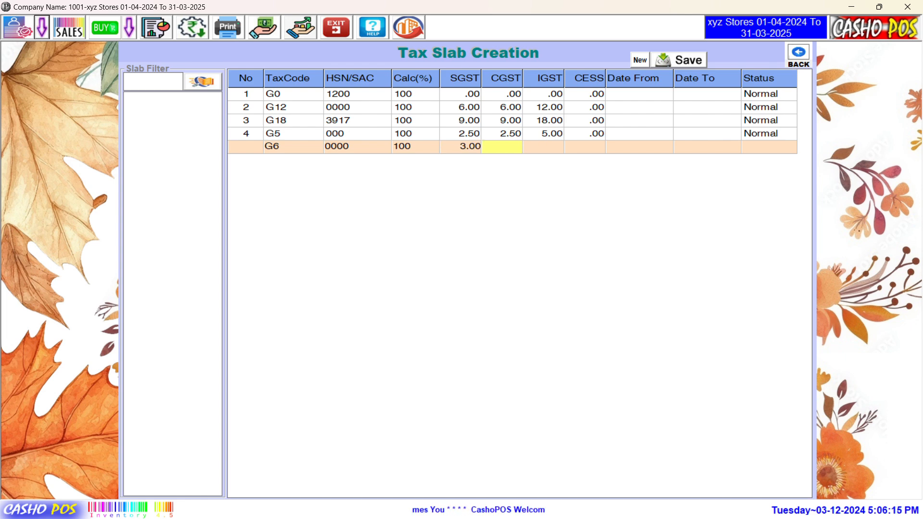
{"action": "type", "text": "3"}
{"action": "key", "text": "Return"}
{"action": "type", "text": "6"}
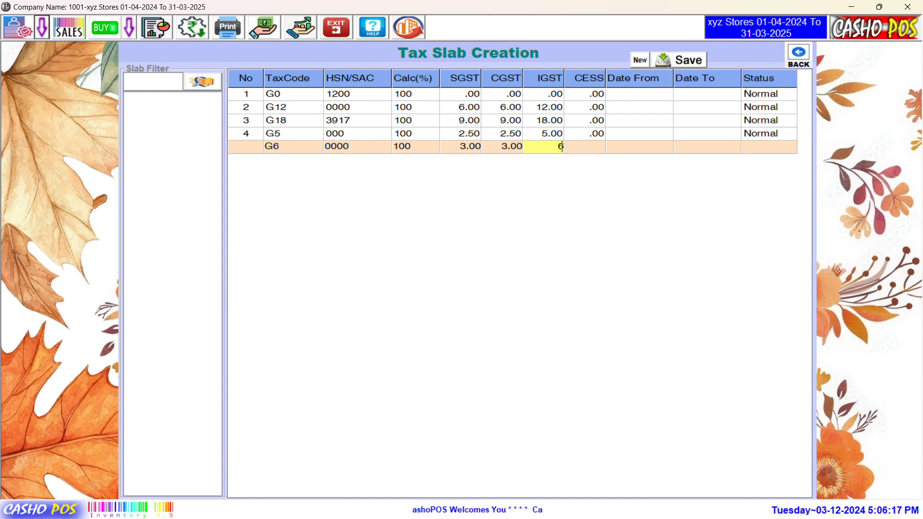
{"action": "key", "text": "Return"}
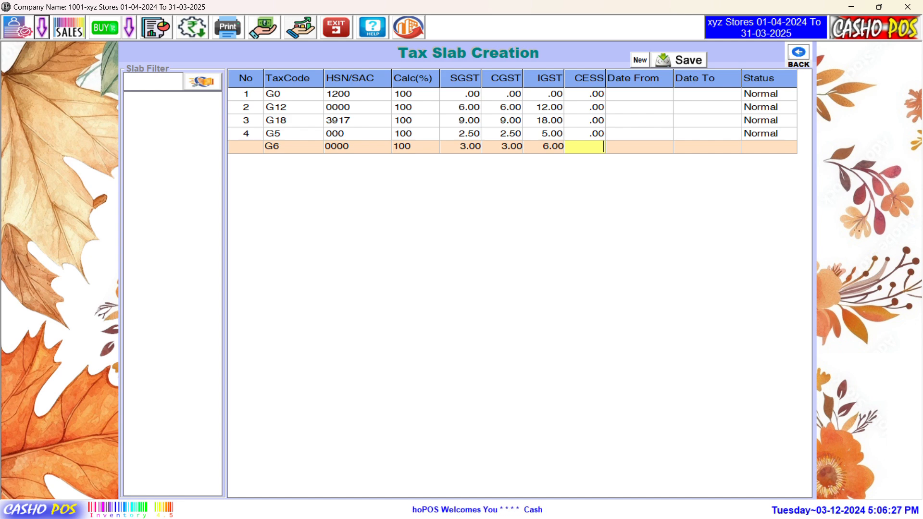
{"action": "key", "text": "Return"}
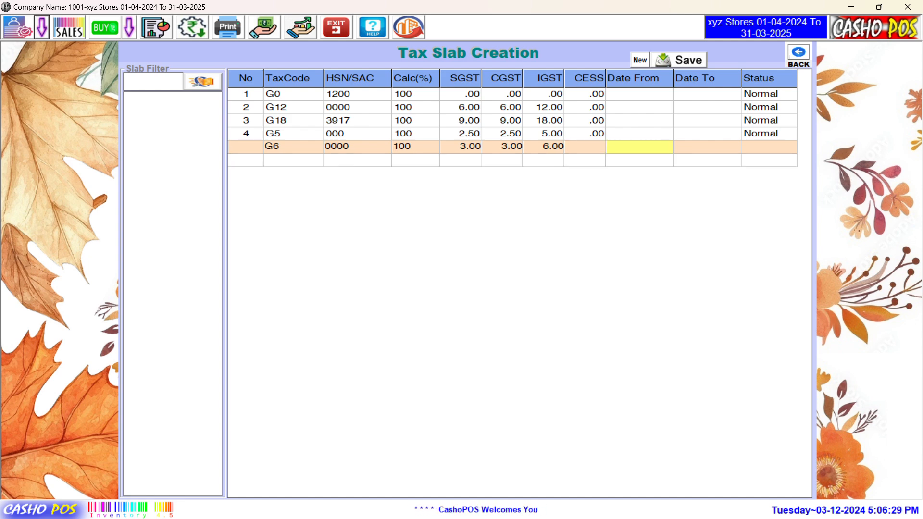
{"action": "key", "text": "Return"}
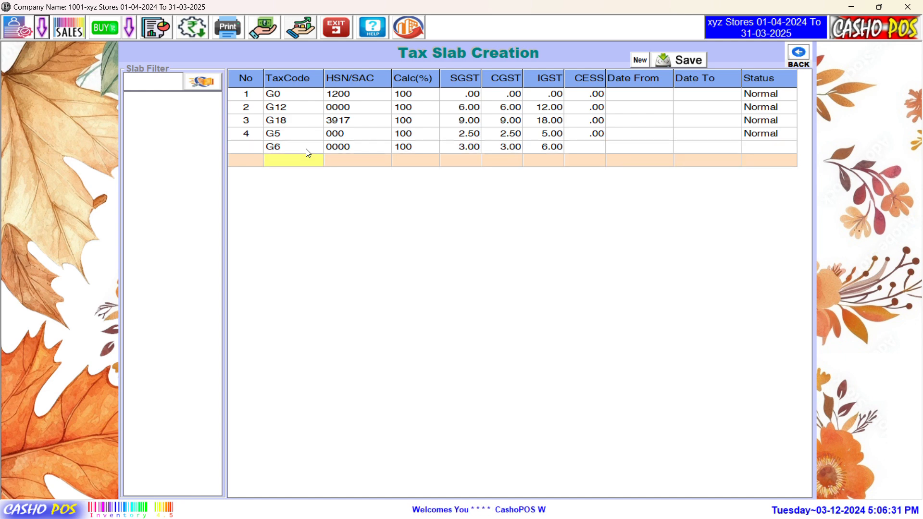
{"action": "key", "text": "Return"}
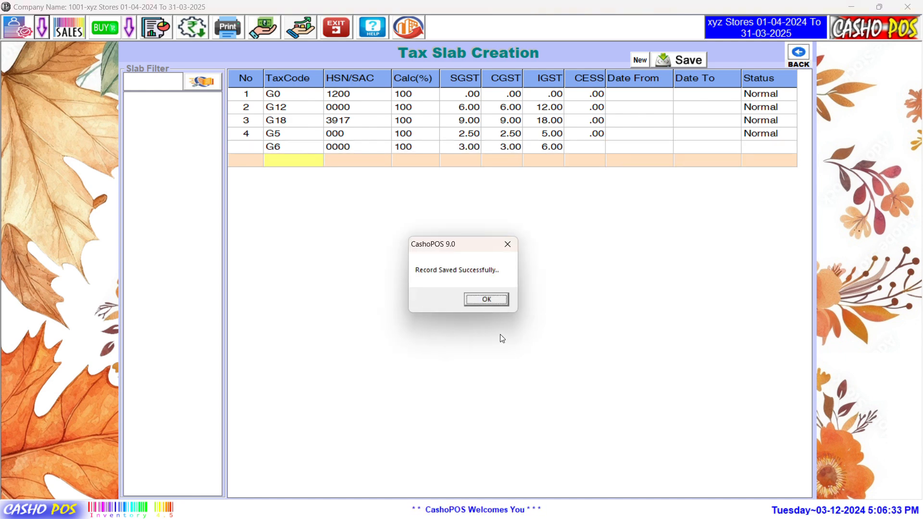
Step: Dismiss the save confirmation and select the G6 code text in the saved row
{"action": "left_click", "coordinate": [489, 300]}
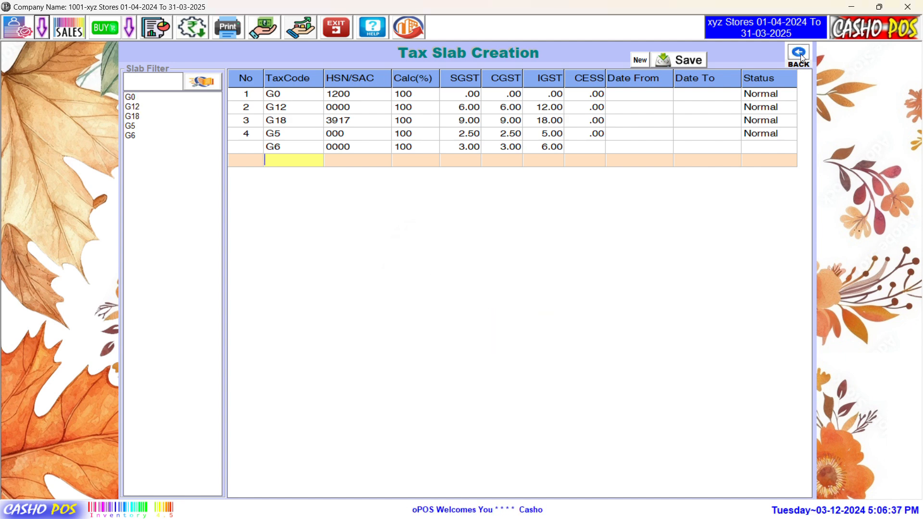
{"action": "left_click", "coordinate": [355, 147]}
{"action": "left_click", "coordinate": [291, 146]}
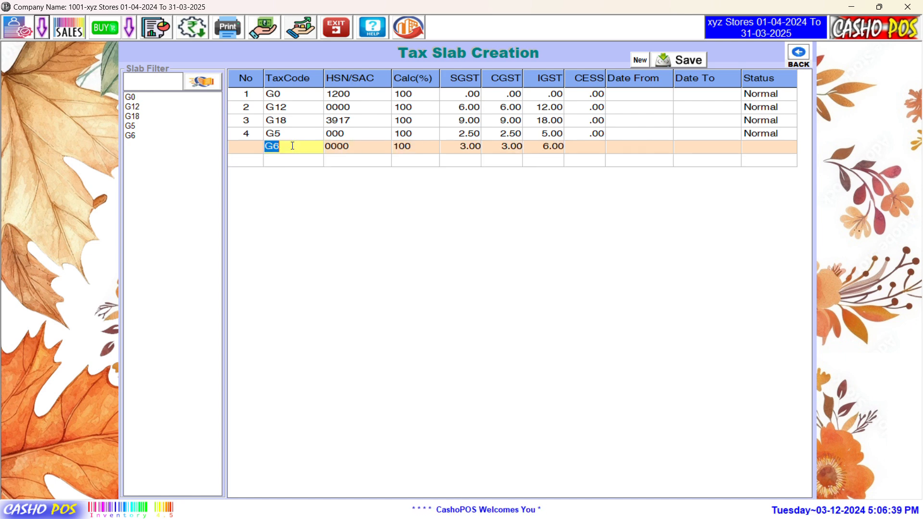
{"action": "left_click_drag", "start_coordinate": [290, 146], "coordinate": [137, 144]}
{"action": "left_click", "coordinate": [294, 147]}
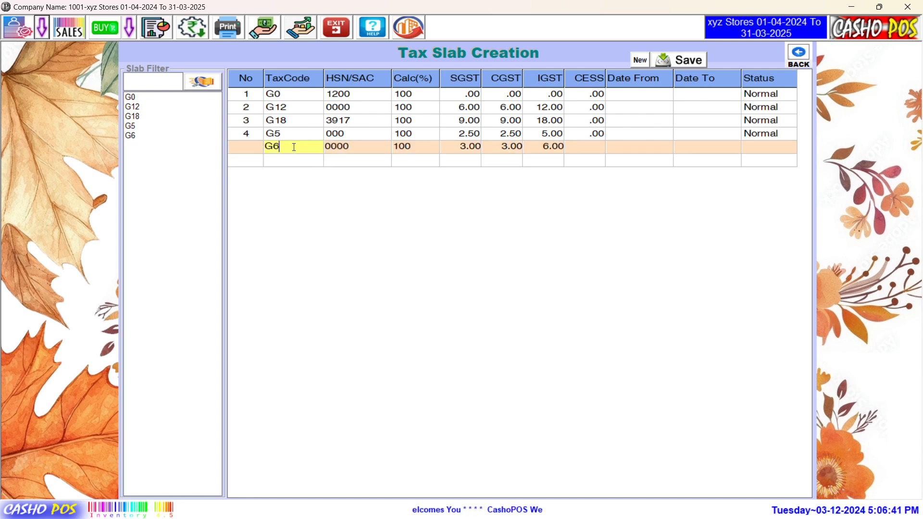
{"action": "left_click_drag", "start_coordinate": [295, 147], "coordinate": [136, 144]}
Step: Filter the grid by G0, G18, G5 and G6, clear the filter, then exit the screen
{"action": "left_click", "coordinate": [137, 96]}
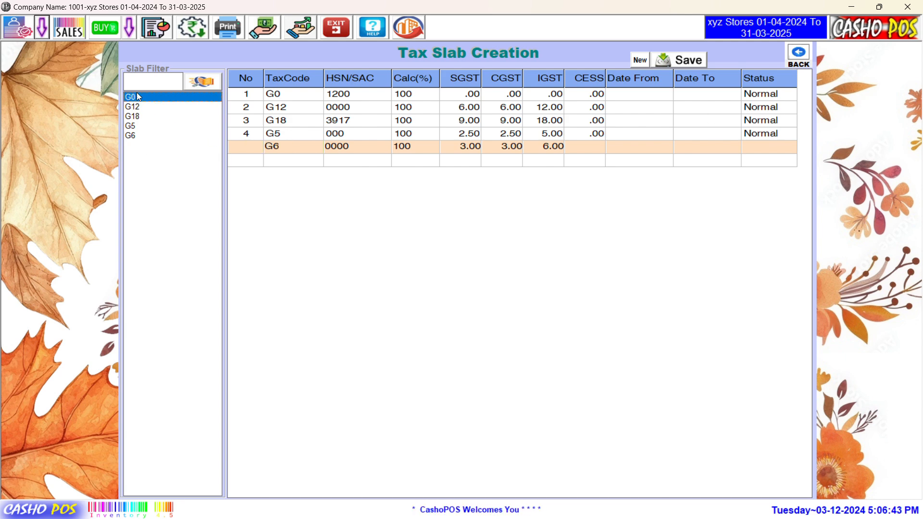
{"action": "left_click", "coordinate": [142, 116]}
{"action": "left_click", "coordinate": [142, 126]}
{"action": "left_click", "coordinate": [145, 136]}
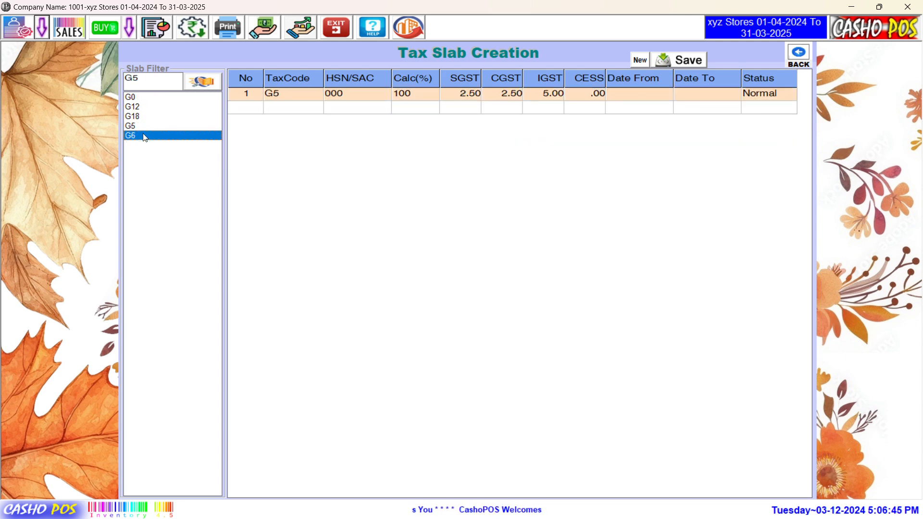
{"action": "double_click", "coordinate": [182, 84]}
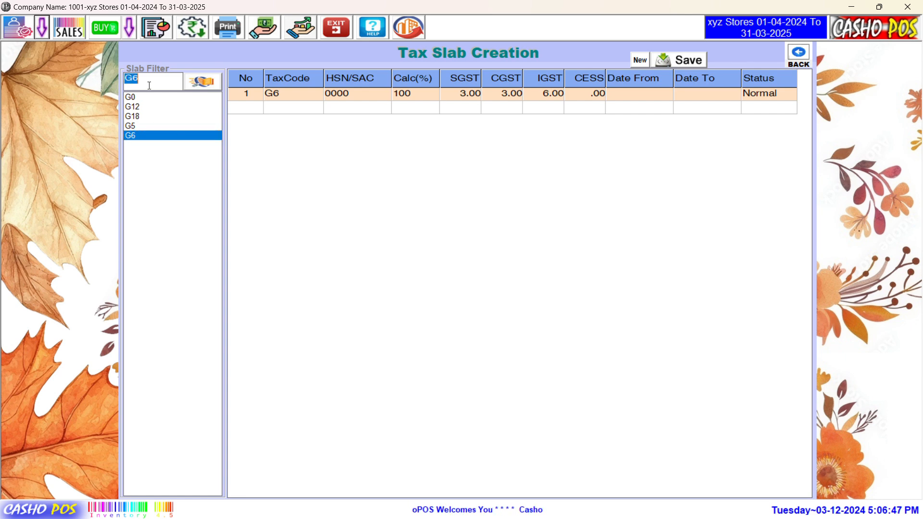
{"action": "key", "text": "BackSpace"}
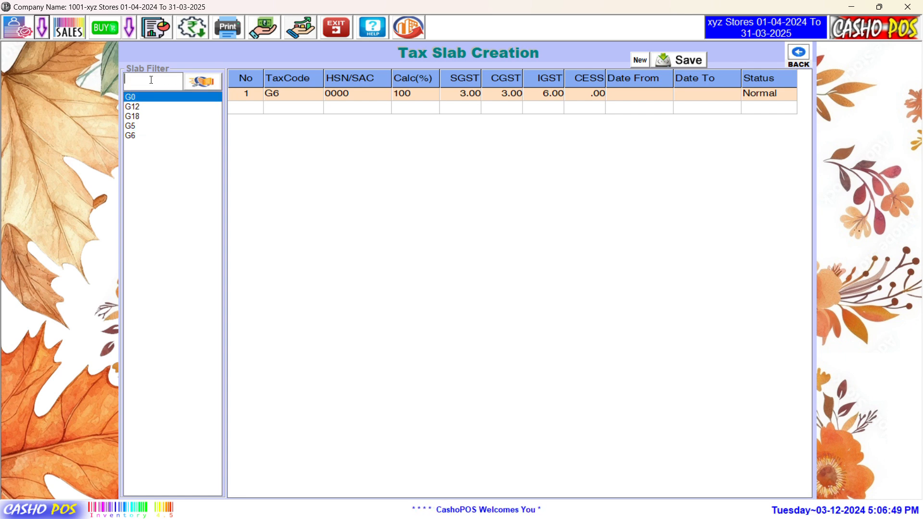
{"action": "left_click", "coordinate": [205, 82]}
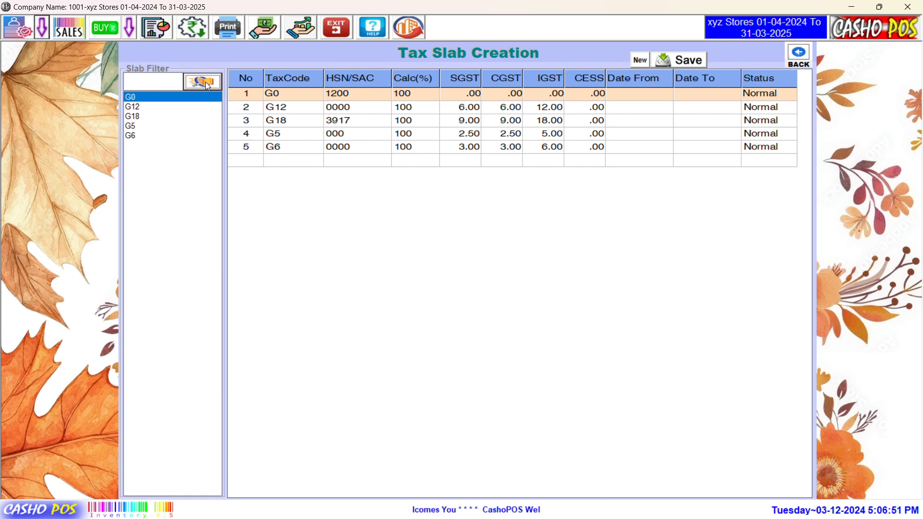
{"action": "left_click", "coordinate": [292, 162]}
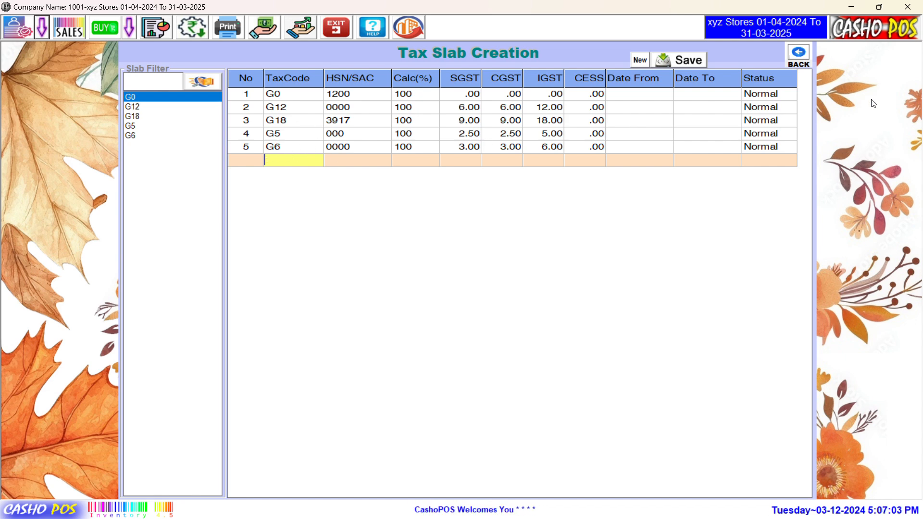
{"action": "left_click", "coordinate": [799, 56]}
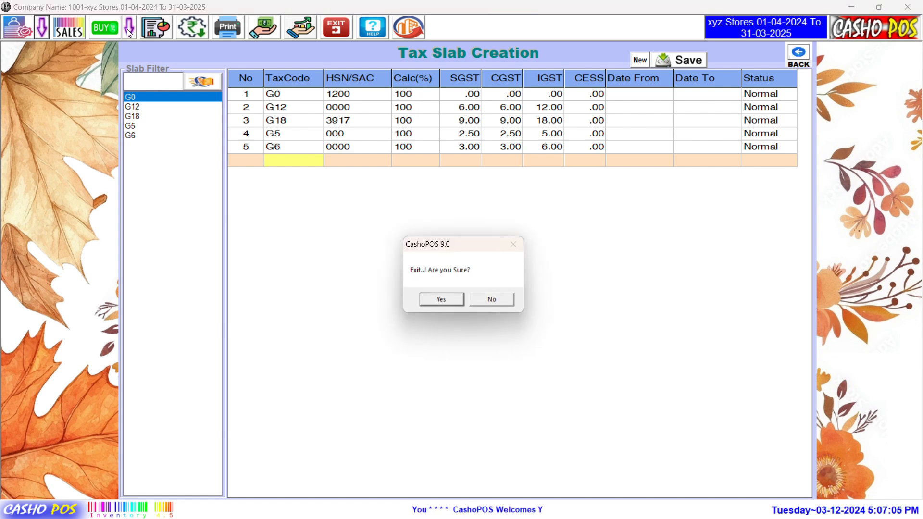
Step: Confirm leaving Tax Slab Creation and open the Units of Measure list
{"action": "left_click", "coordinate": [446, 299]}
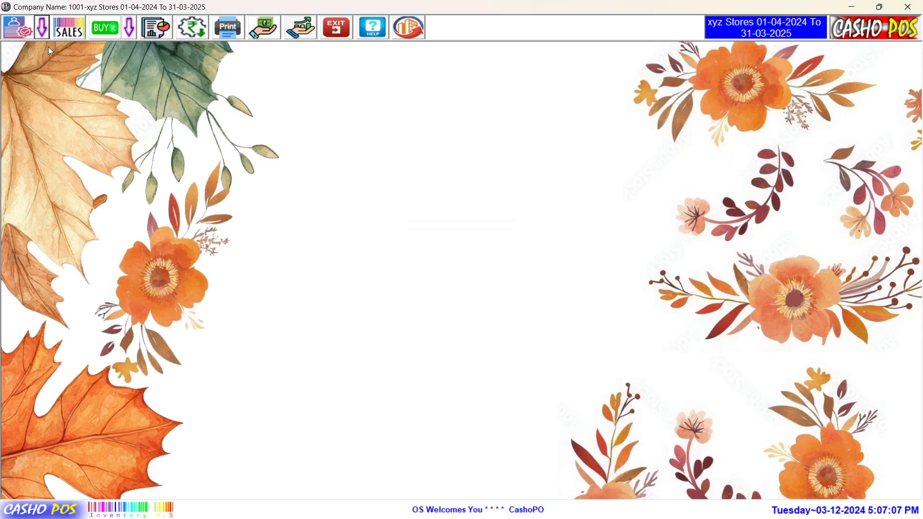
{"action": "left_click", "coordinate": [43, 32]}
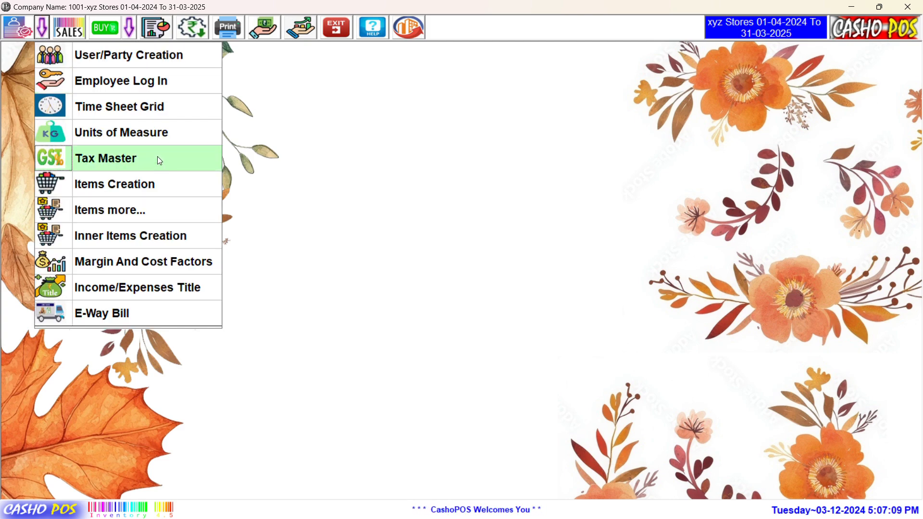
{"action": "left_click", "coordinate": [167, 137]}
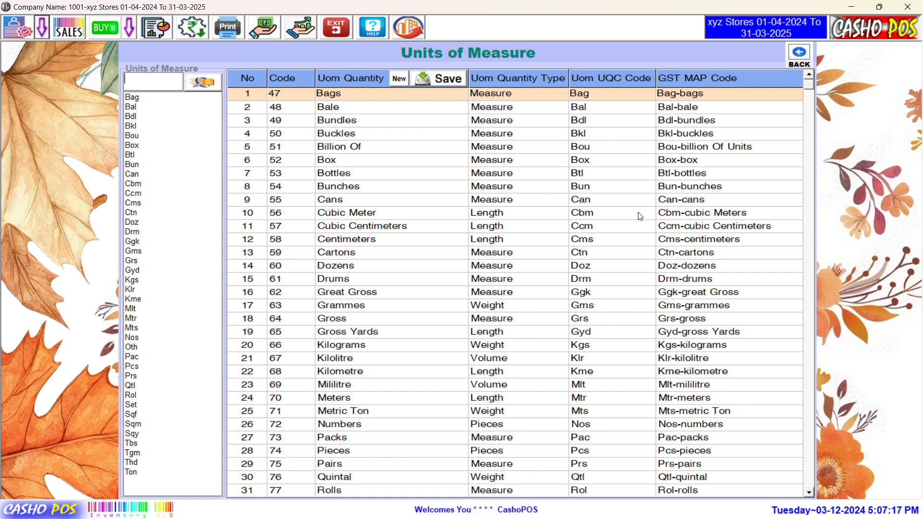
Step: Scroll to the blank row after Others, click through its cells, then exit the screen
{"action": "left_click", "coordinate": [811, 493]}
{"action": "left_click", "coordinate": [810, 493]}
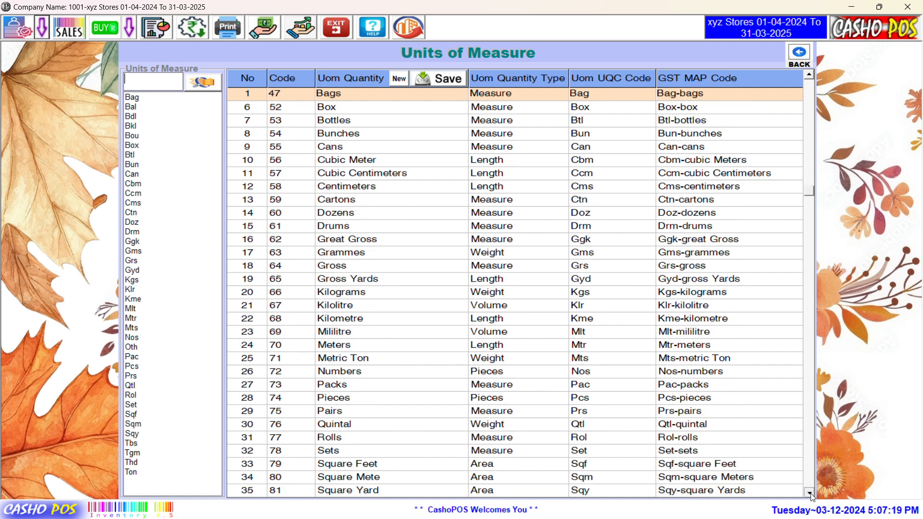
{"action": "scroll", "coordinate": [812, 495], "scroll_direction": "down", "scroll_amount": 4}
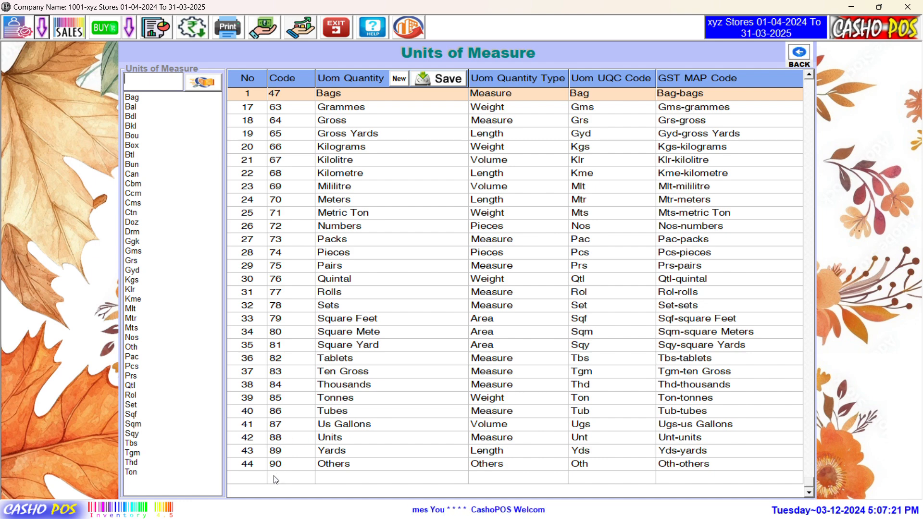
{"action": "left_click", "coordinate": [275, 480]}
{"action": "left_click", "coordinate": [363, 476]}
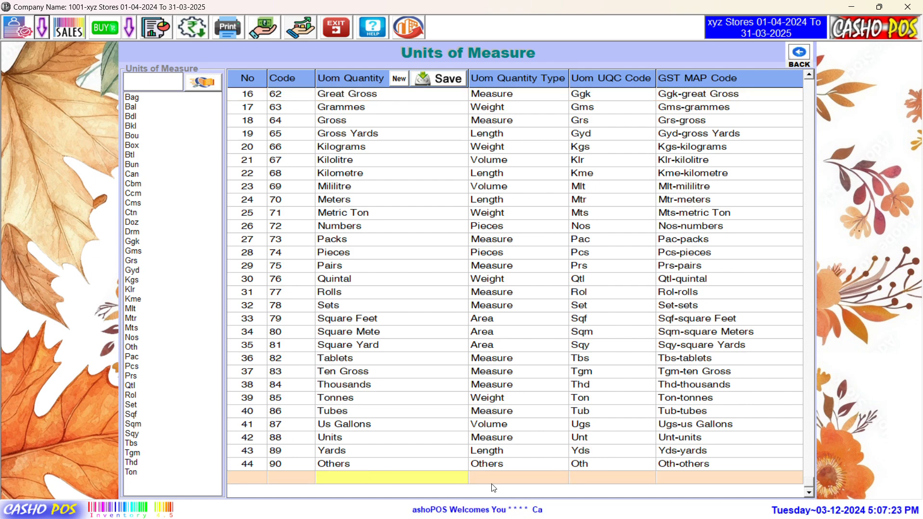
{"action": "left_click", "coordinate": [515, 479]}
{"action": "left_click", "coordinate": [590, 481]}
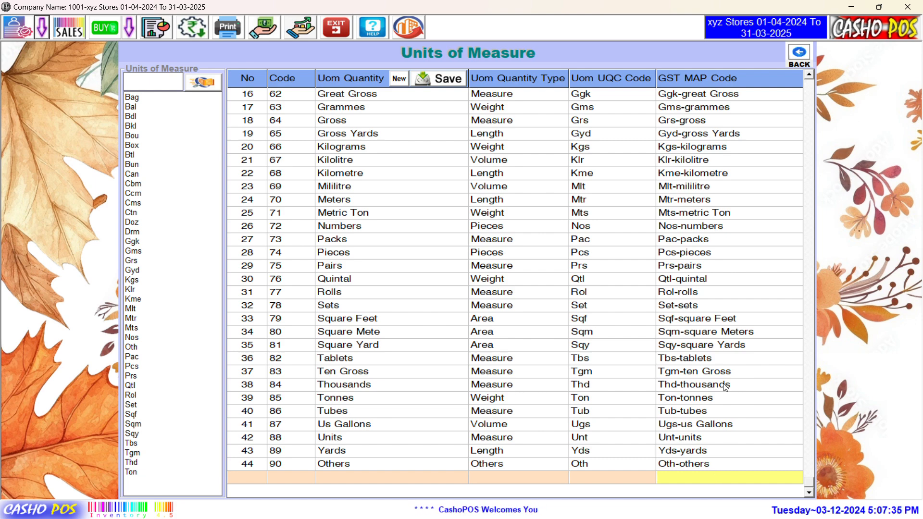
{"action": "left_click", "coordinate": [802, 59]}
Step: Confirm exiting Units of Measure and open Item Creation from the first toolbar icon
{"action": "left_click", "coordinate": [436, 300]}
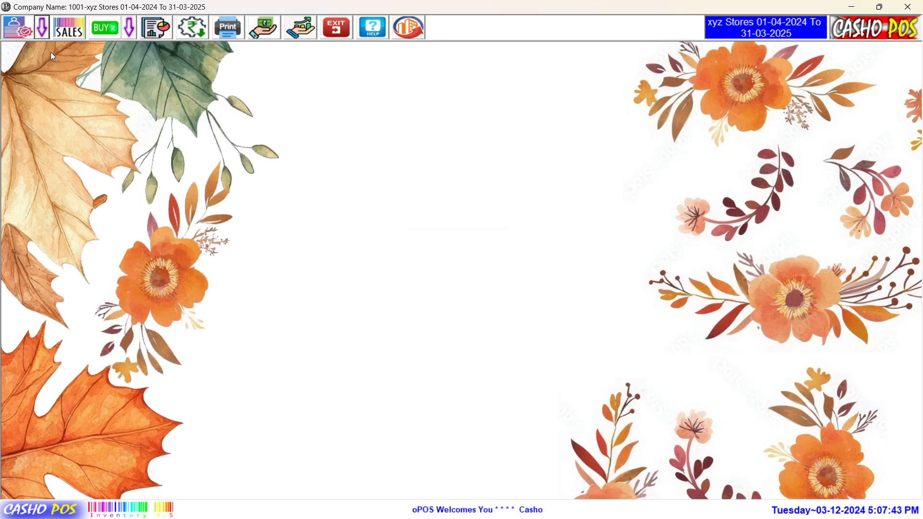
{"action": "left_click", "coordinate": [43, 31]}
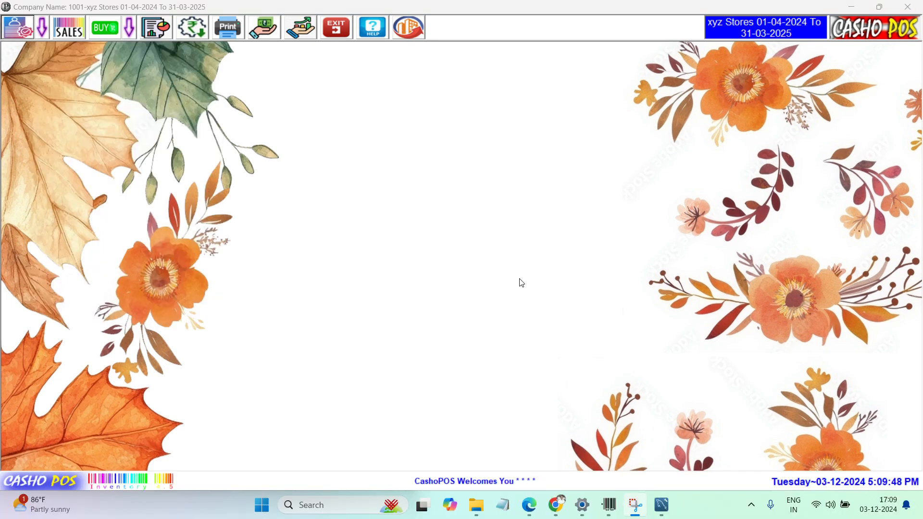
{"action": "left_click", "coordinate": [14, 31]}
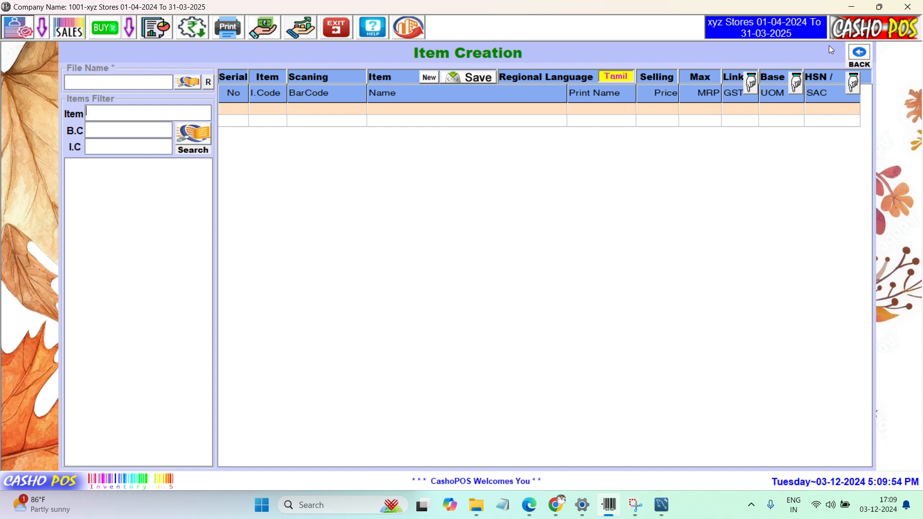
Step: Exit and reopen Item Creation from the masters menu, then select the File Name box
{"action": "left_click", "coordinate": [860, 53]}
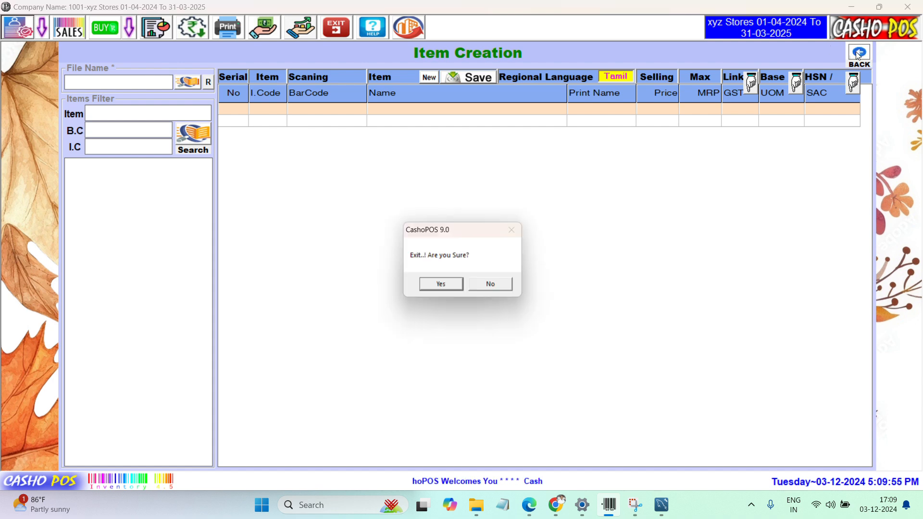
{"action": "left_click", "coordinate": [442, 285]}
{"action": "left_click", "coordinate": [40, 33]}
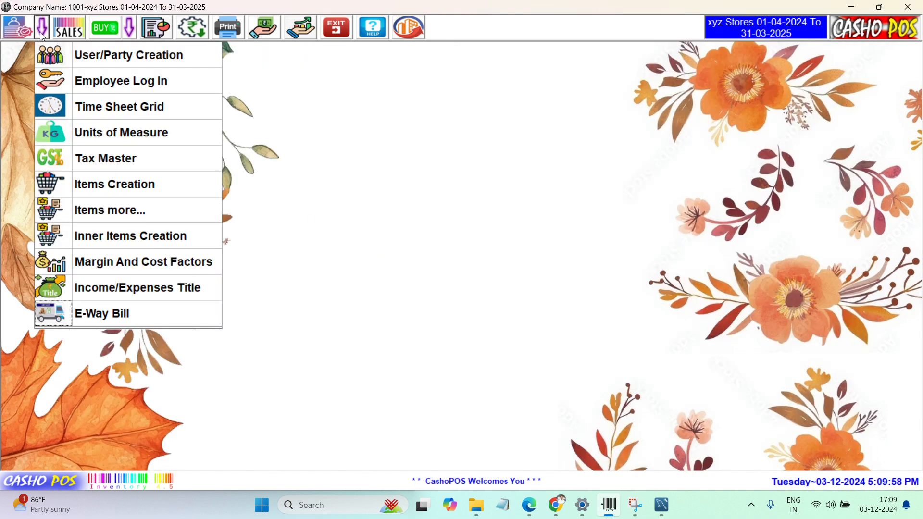
{"action": "left_click", "coordinate": [157, 187]}
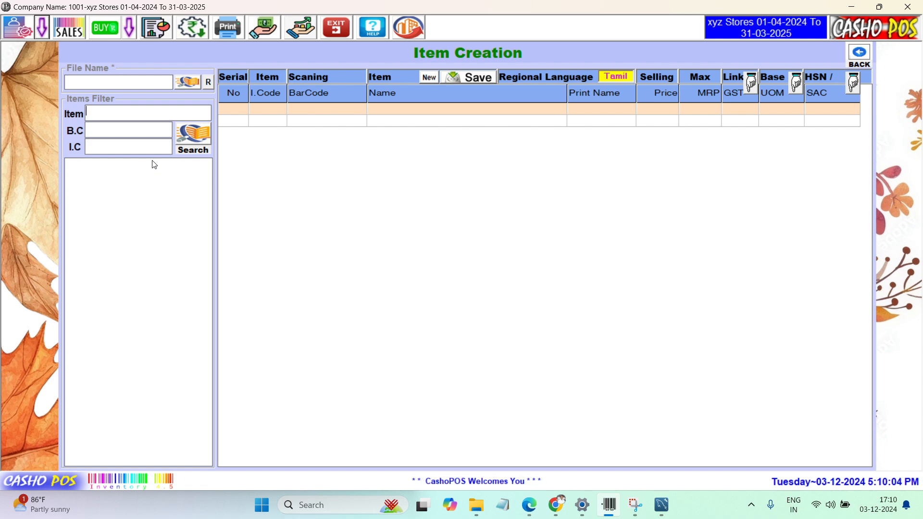
{"action": "left_click", "coordinate": [142, 84]}
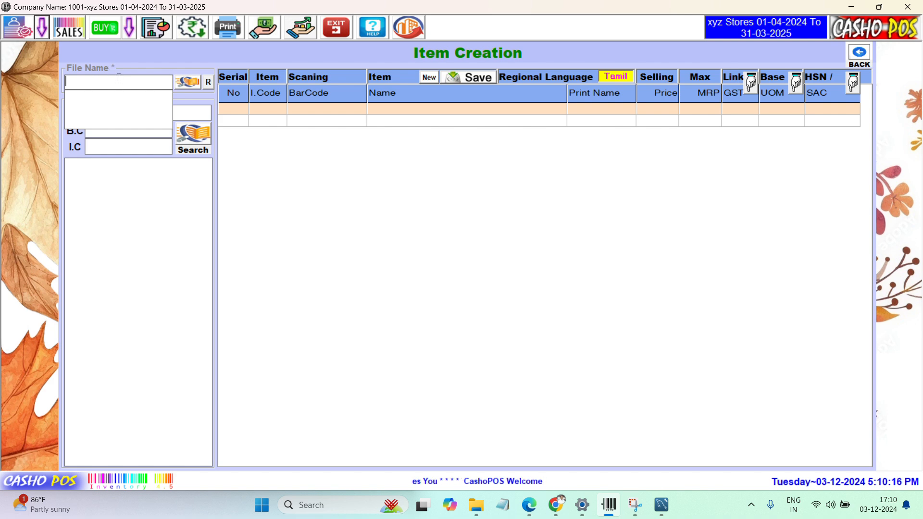
Step: Name the item file 'Wire' and move into row one's I.Code and BarCode cells
{"action": "type", "text": "W"}
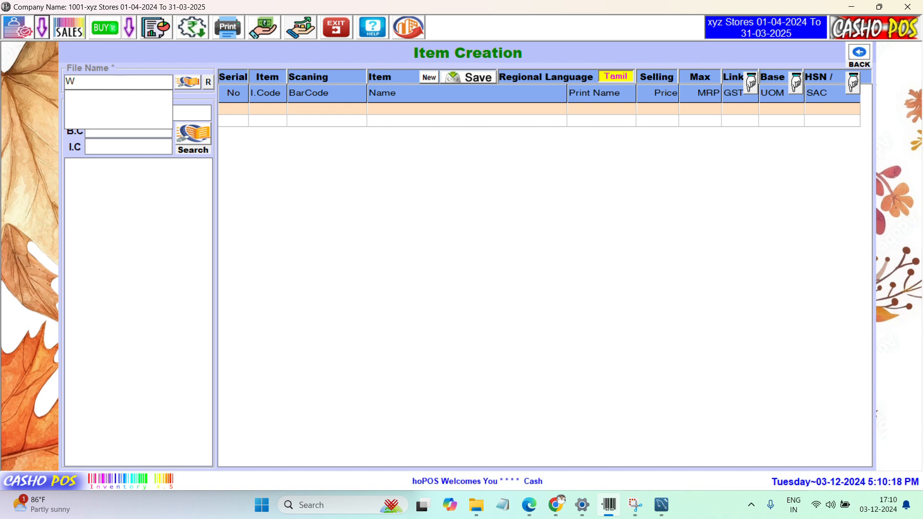
{"action": "type", "text": "ire"}
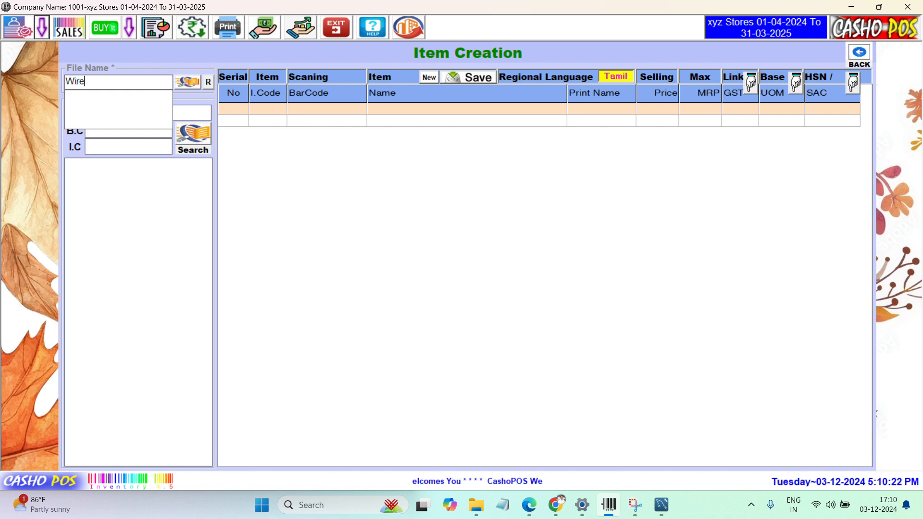
{"action": "key", "text": "Return"}
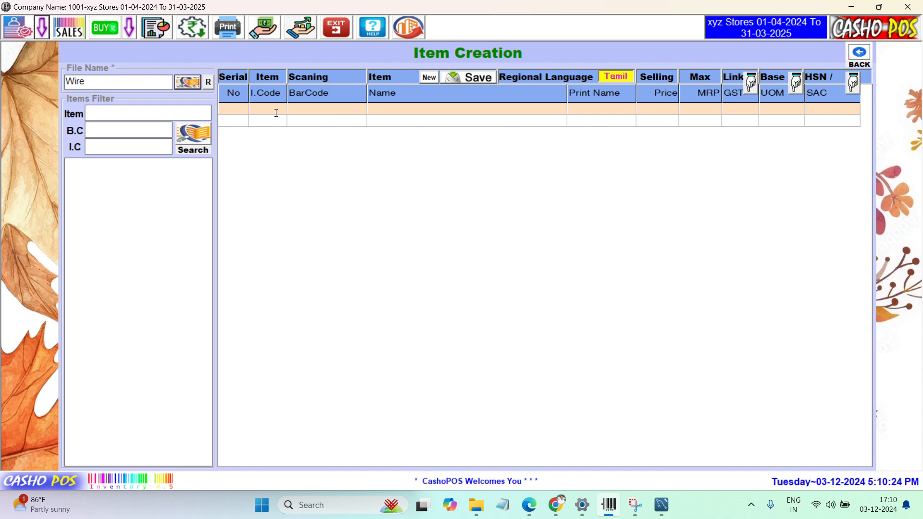
{"action": "left_click", "coordinate": [275, 113]}
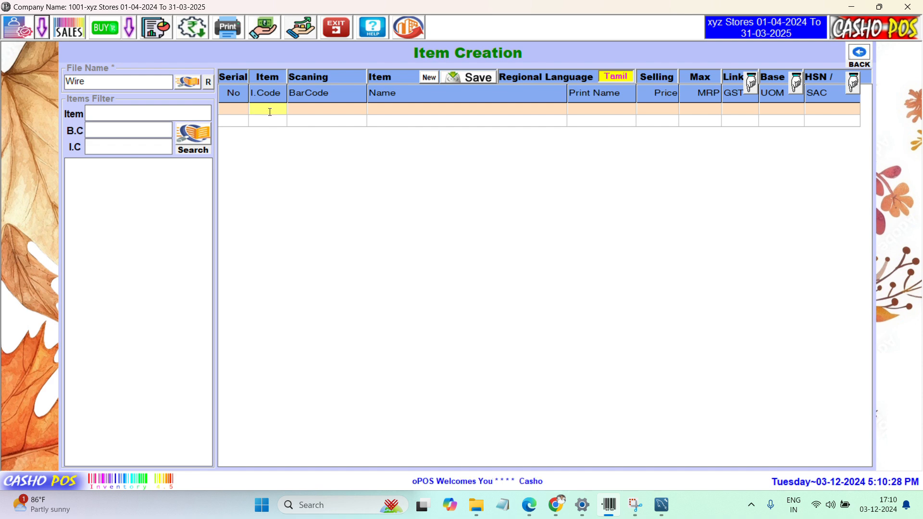
{"action": "left_click", "coordinate": [309, 107]}
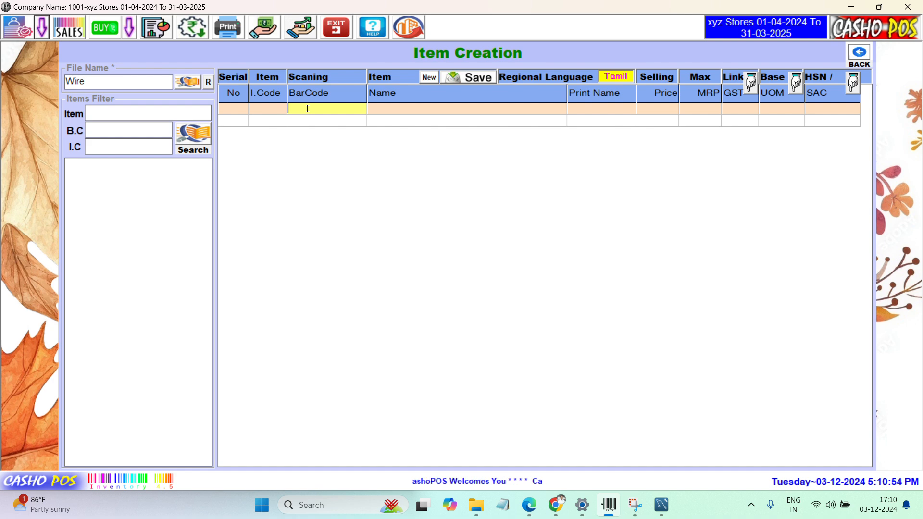
Step: Enter 'Kundan wire 4sq mm coil (45m)' as the first item's name
{"action": "left_click", "coordinate": [449, 105]}
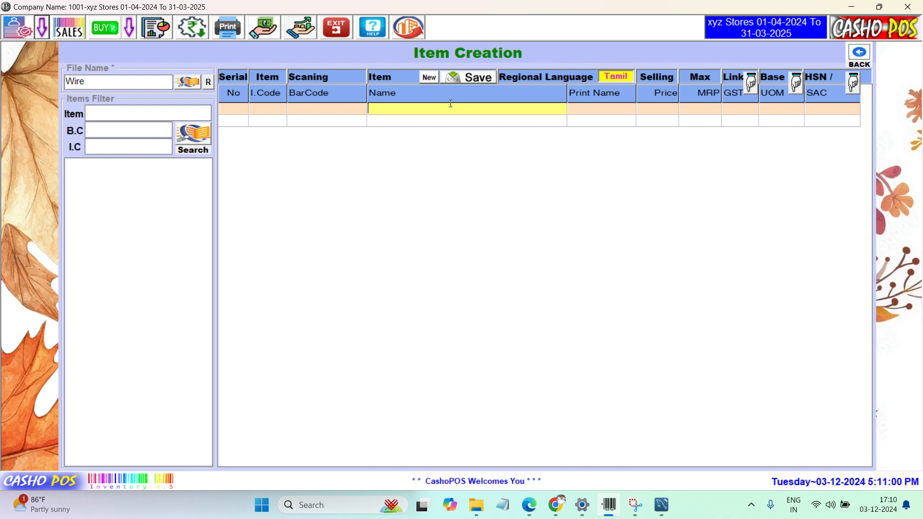
{"action": "type", "text": "Ku"}
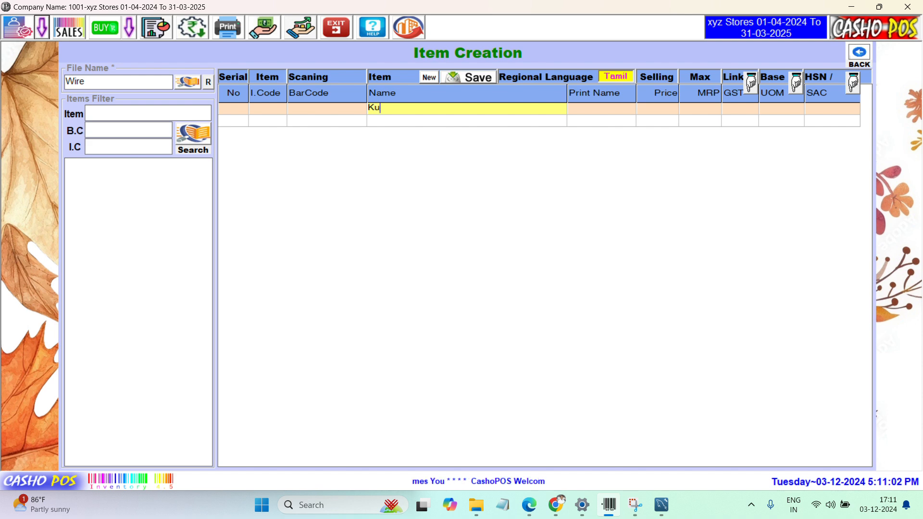
{"action": "type", "text": "ndan "}
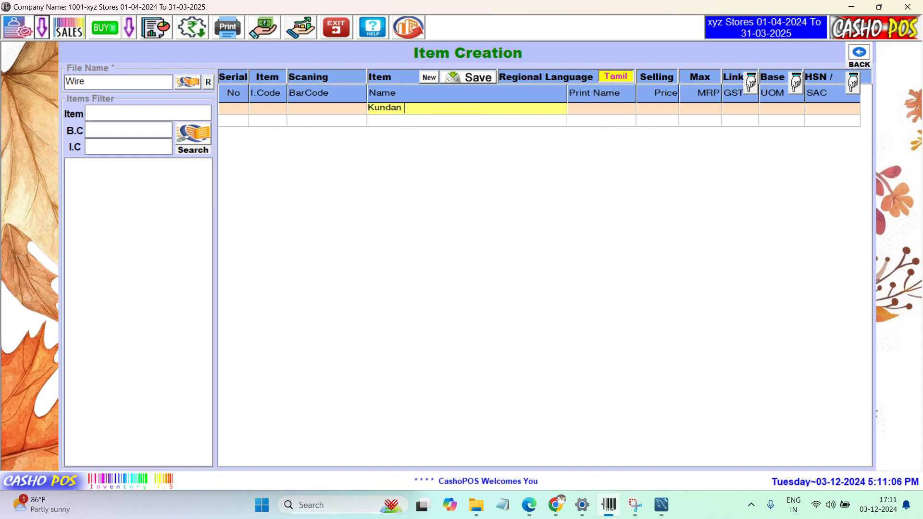
{"action": "type", "text": "w"}
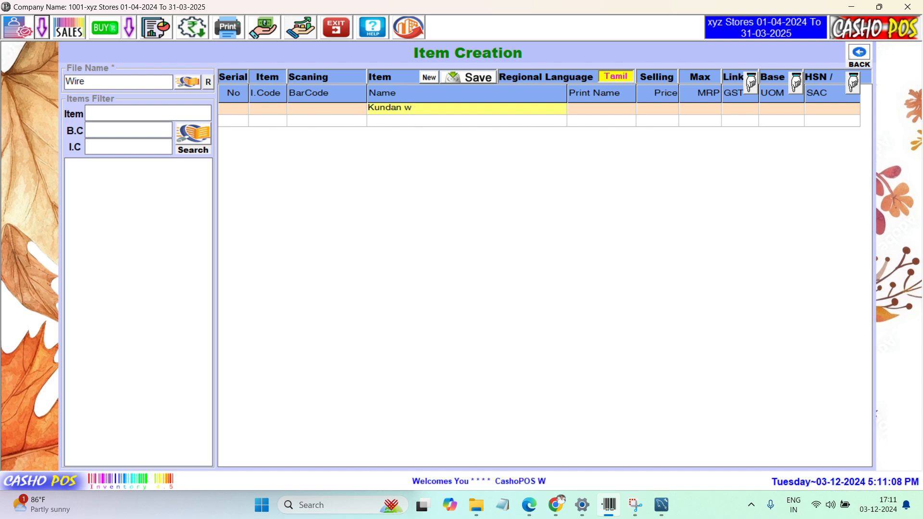
{"action": "type", "text": "ire 4"}
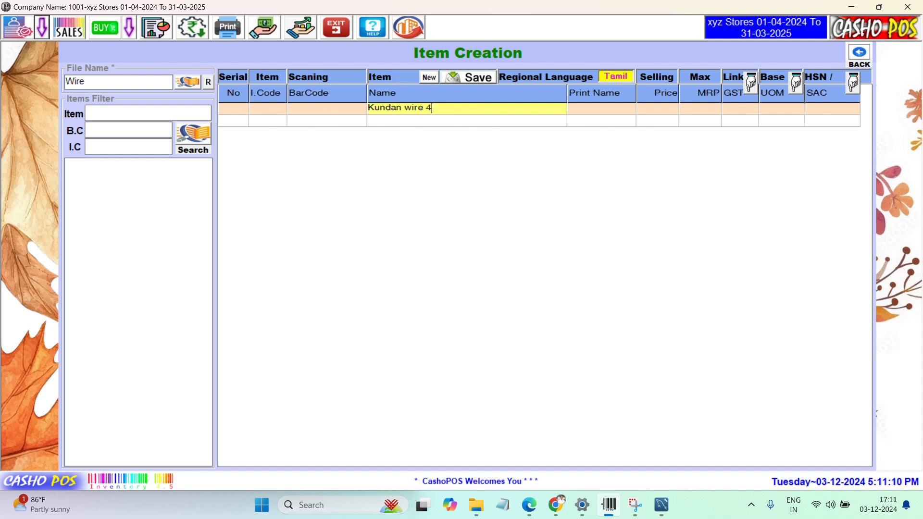
{"action": "type", "text": "sq "}
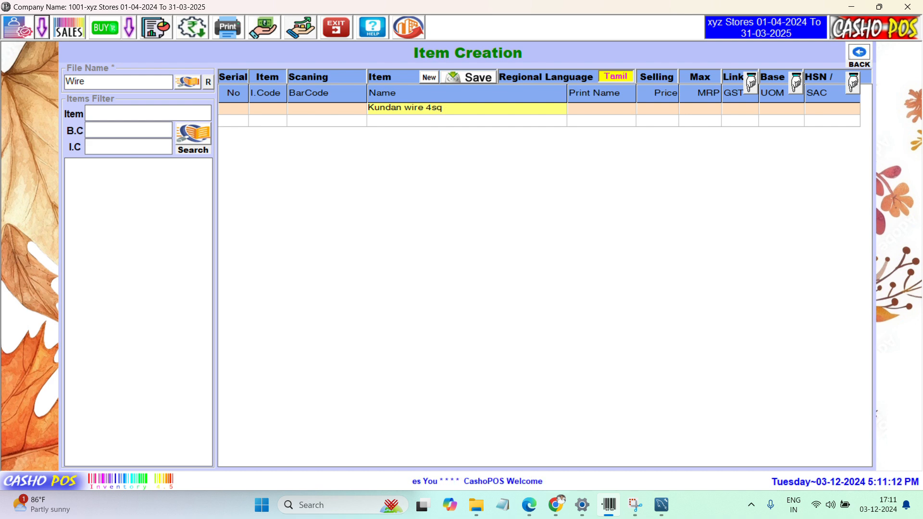
{"action": "type", "text": "mm"}
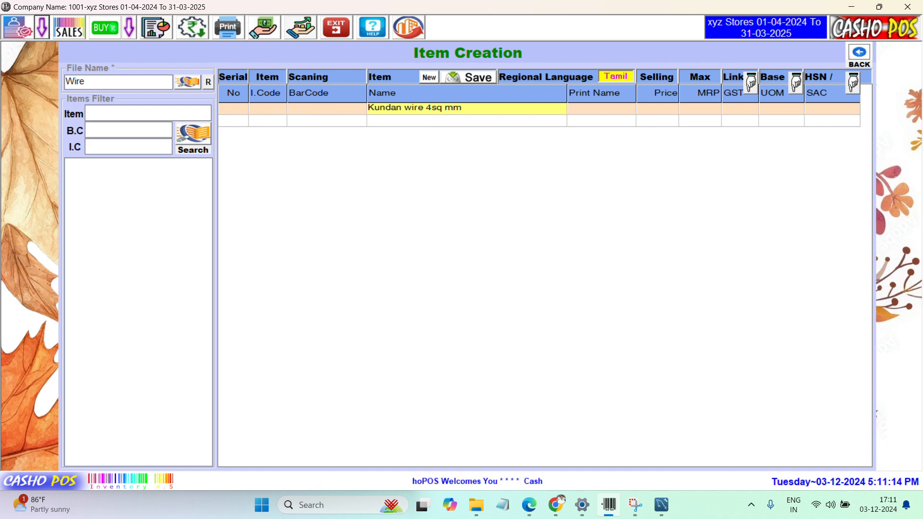
{"action": "type", "text": " co"}
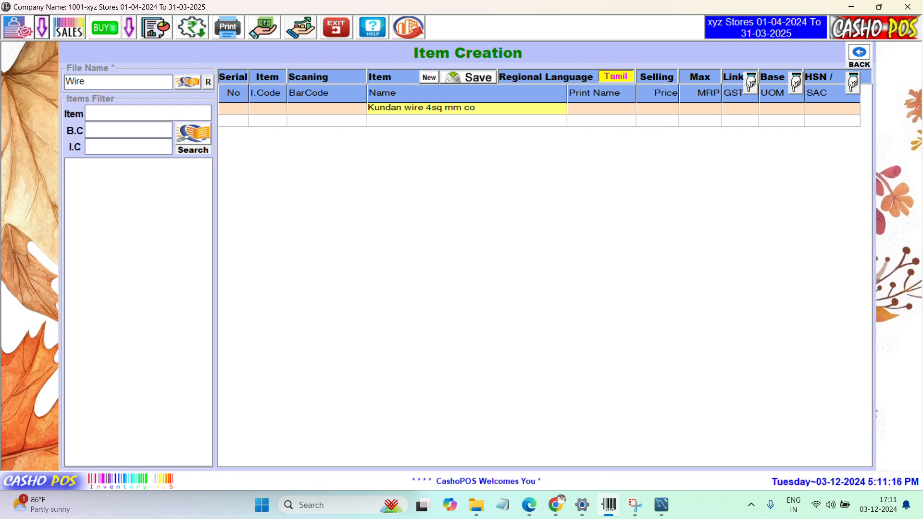
{"action": "type", "text": "il "}
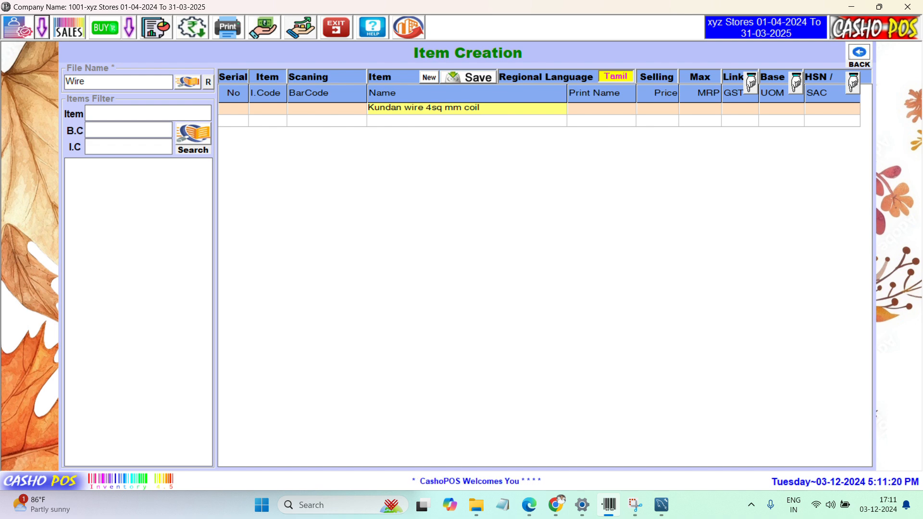
{"action": "type", "text": "()"}
{"action": "key", "text": "Left"}
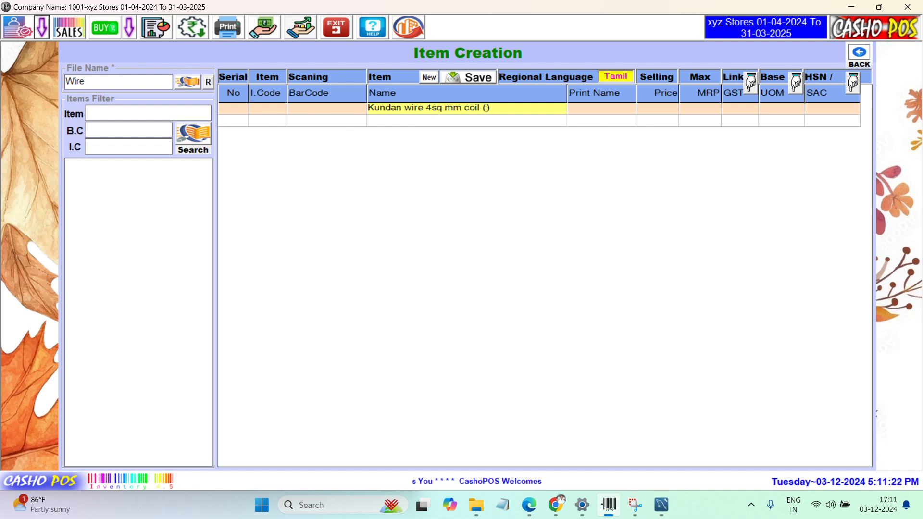
{"action": "type", "text": "45m"}
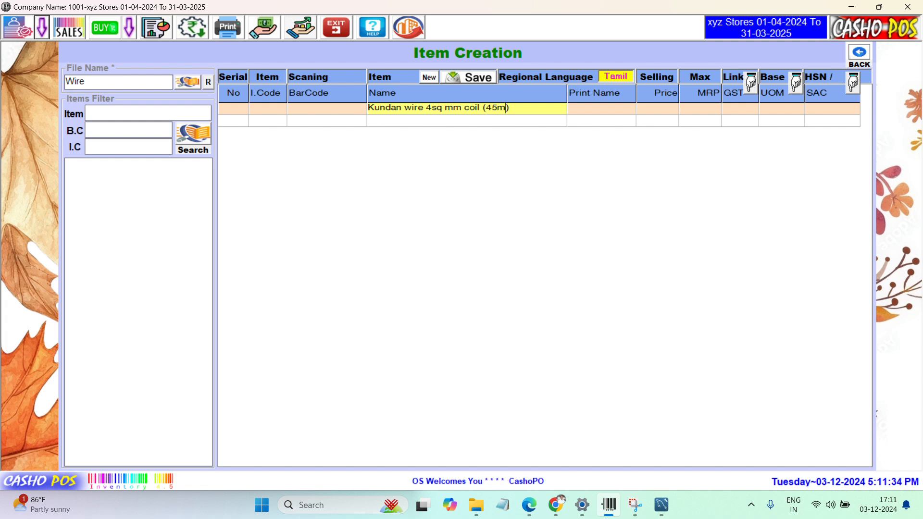
{"action": "key", "text": "Return"}
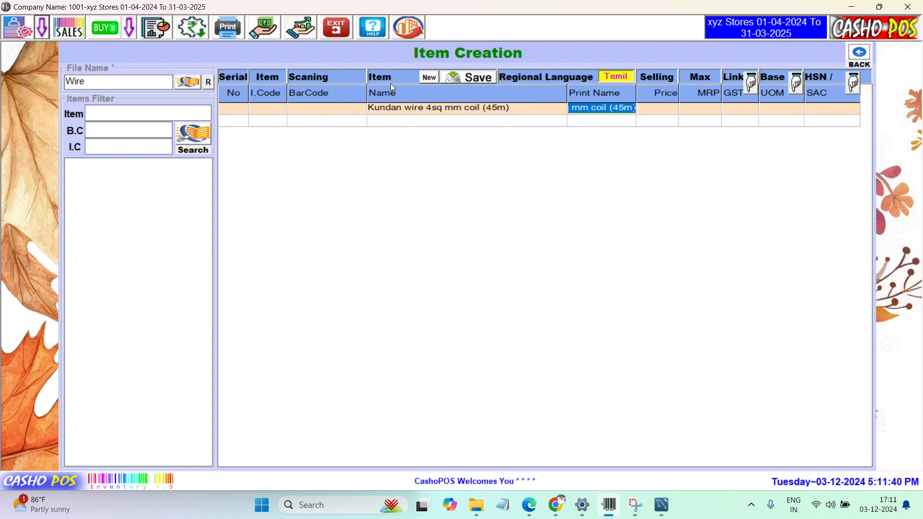
Step: Erase the coil item's Tamil print name so it fills with the English item name 'Kundan wire 4s…'
{"action": "left_click", "coordinate": [607, 108]}
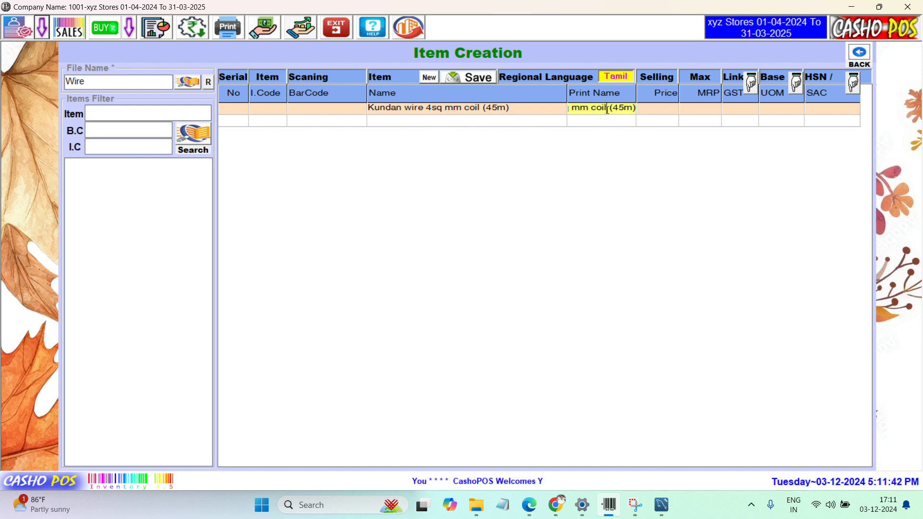
{"action": "key", "text": "Home"}
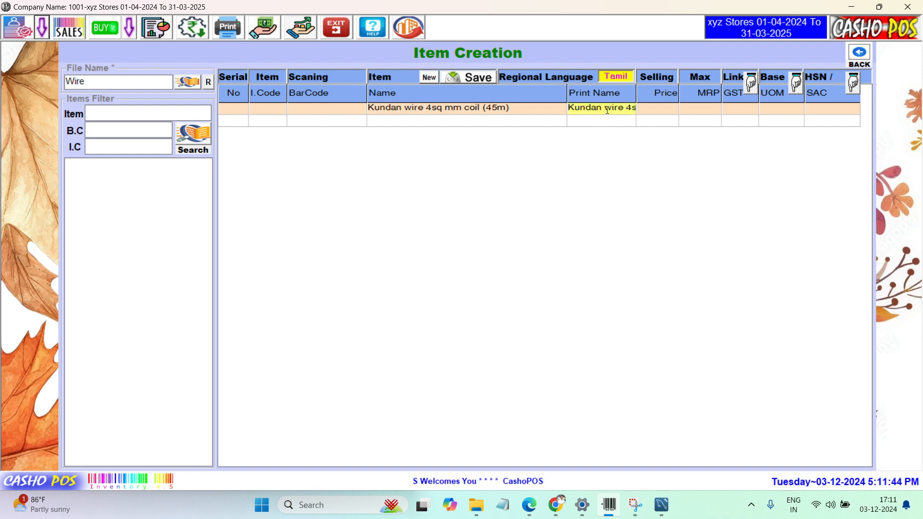
{"action": "key", "text": "shift+End"}
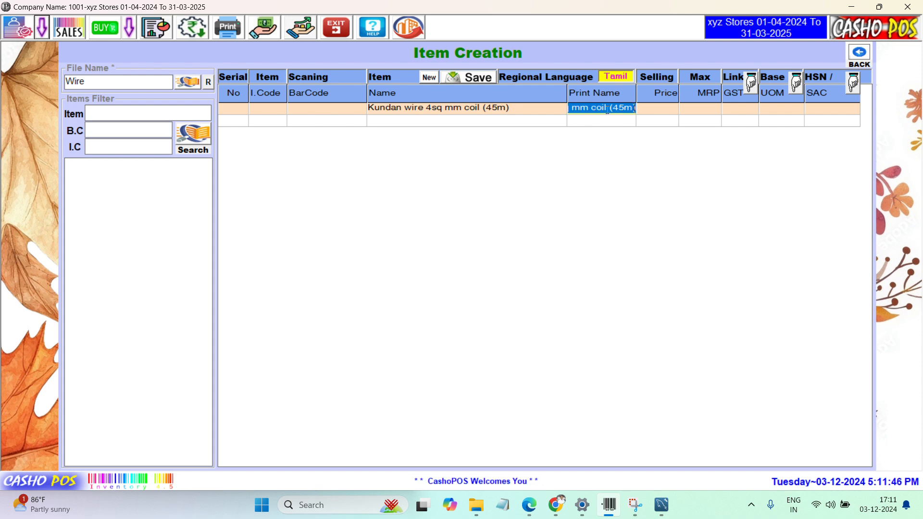
{"action": "key", "text": "BackSpace"}
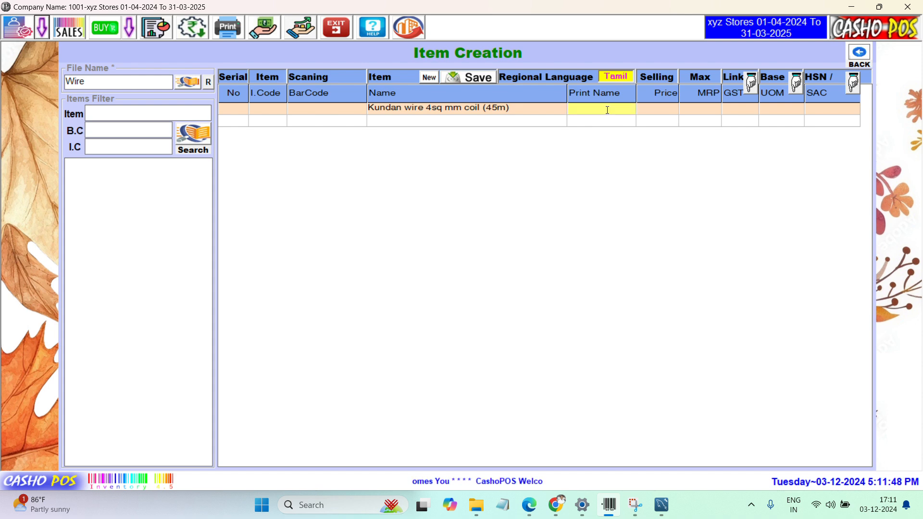
{"action": "type", "text": "குந"}
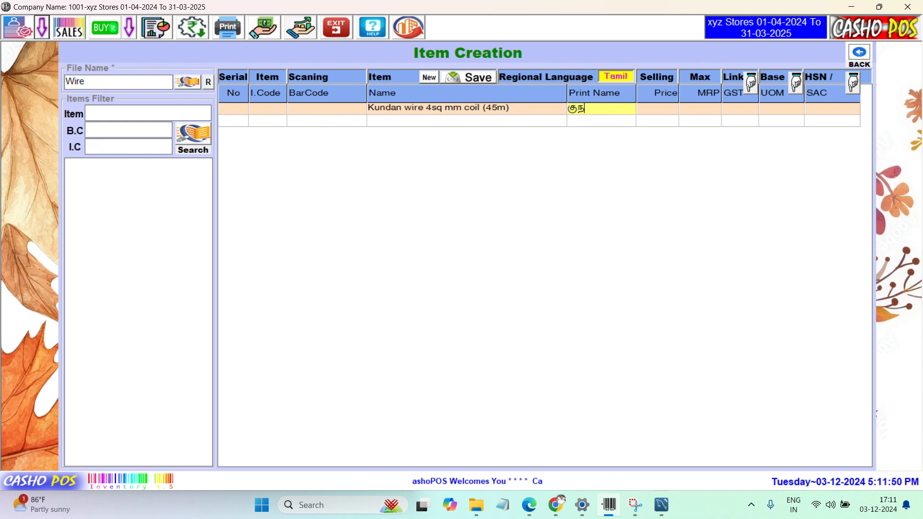
{"action": "type", "text": "்தன"}
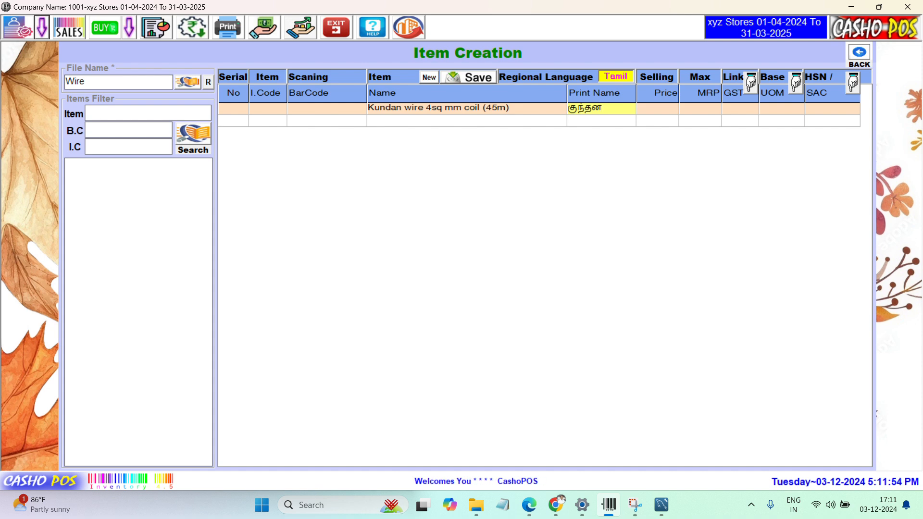
{"action": "type", "text": "ட"}
{"action": "key", "text": "BackSpace"}
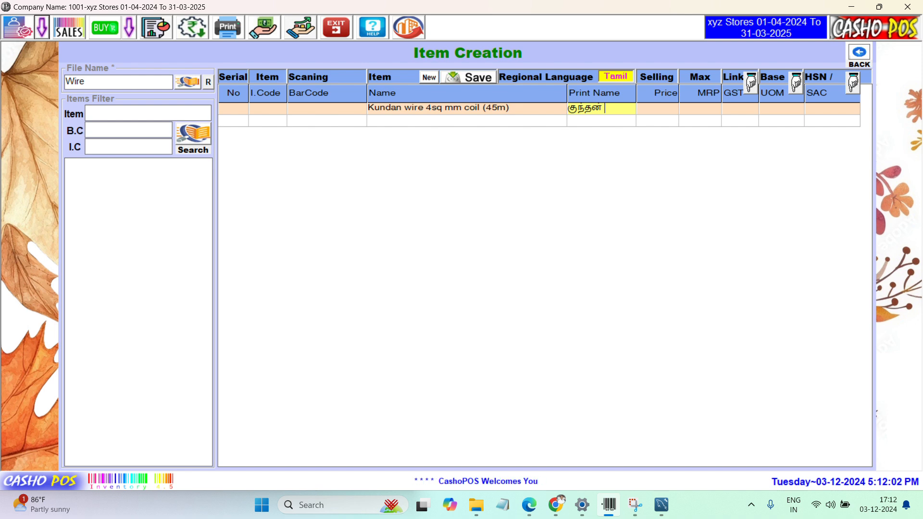
{"action": "key", "text": "BackSpace"}
{"action": "key", "text": "BackSpace"}
{"action": "key", "text": "BackSpace"}
{"action": "key", "text": "BackSpace"}
{"action": "key", "text": "BackSpace"}
{"action": "key", "text": "BackSpace"}
{"action": "key", "text": "BackSpace"}
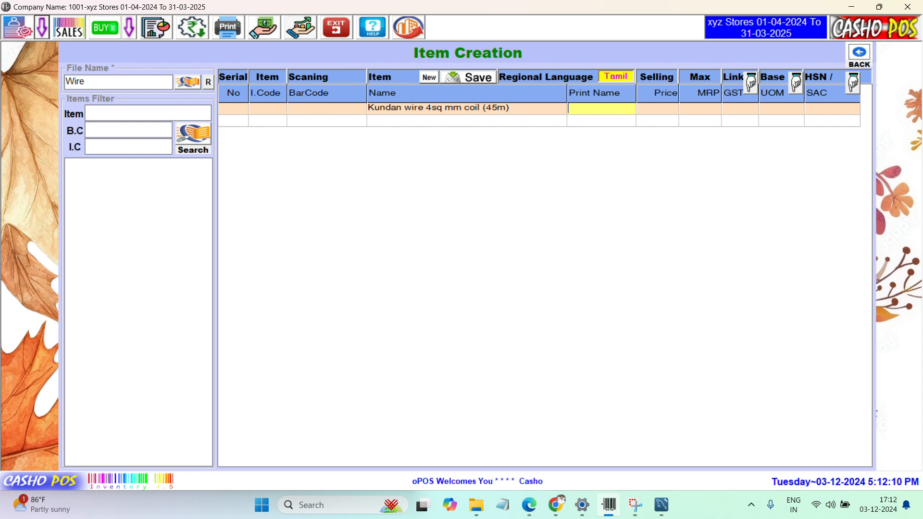
{"action": "key", "text": "Return"}
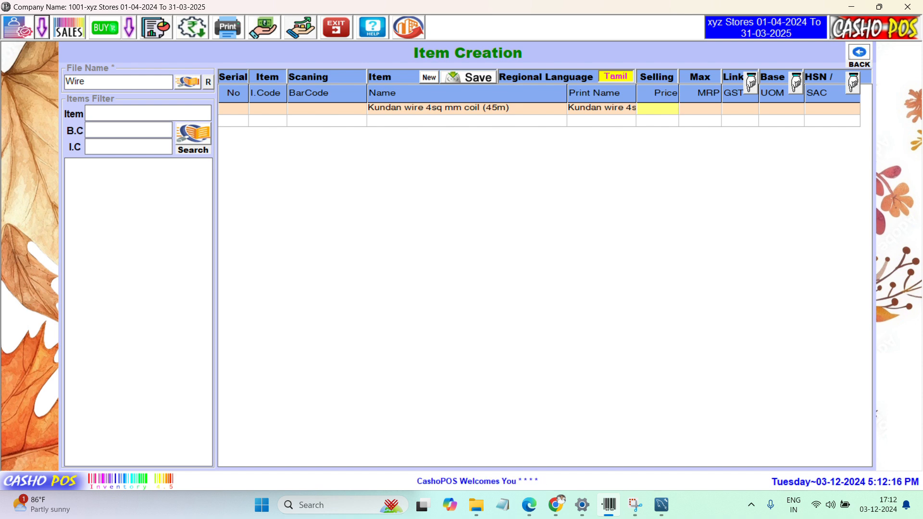
Step: Enter selling price 1800, MRP 2200 and GST slab G18 for the coil item
{"action": "type", "text": "800"}
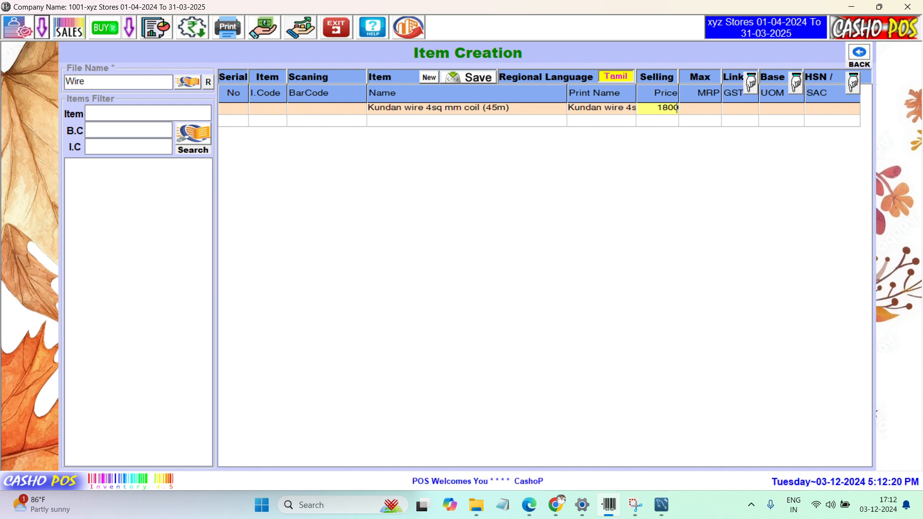
{"action": "key", "text": "Return"}
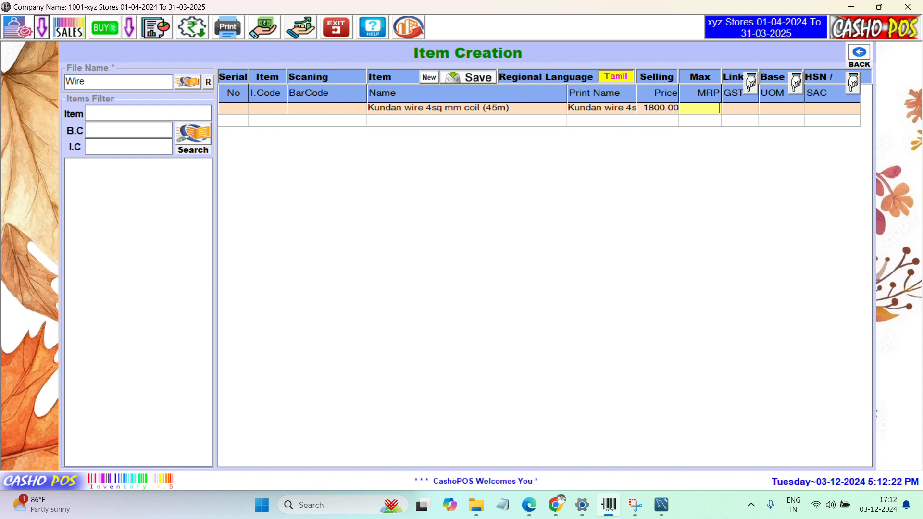
{"action": "type", "text": "2200"}
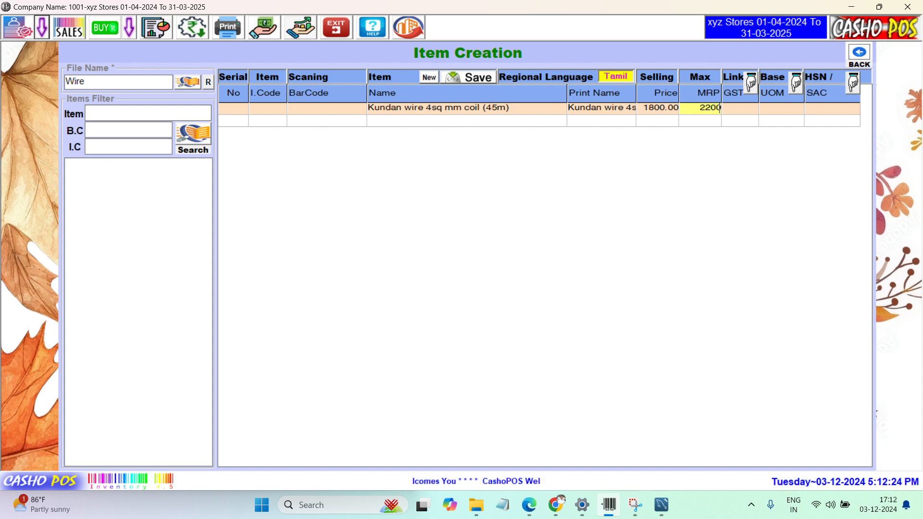
{"action": "key", "text": "Return"}
{"action": "type", "text": "G18"}
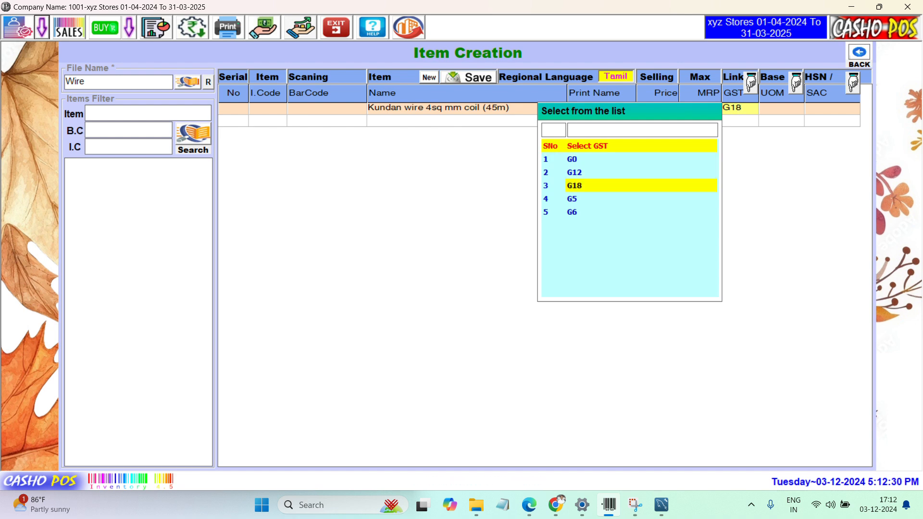
{"action": "key", "text": "Return"}
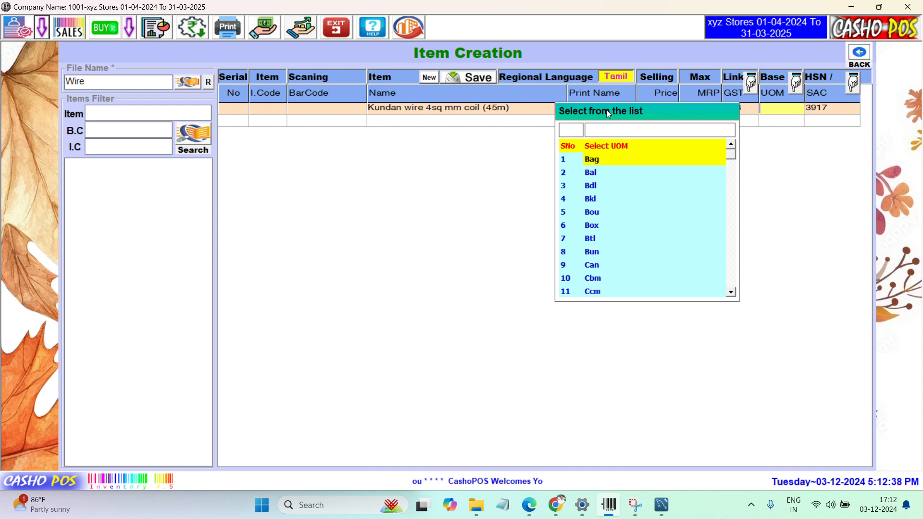
Step: Set the coil's unit to Nos and save the item record
{"action": "type", "text": "nos"}
{"action": "key", "text": "Return"}
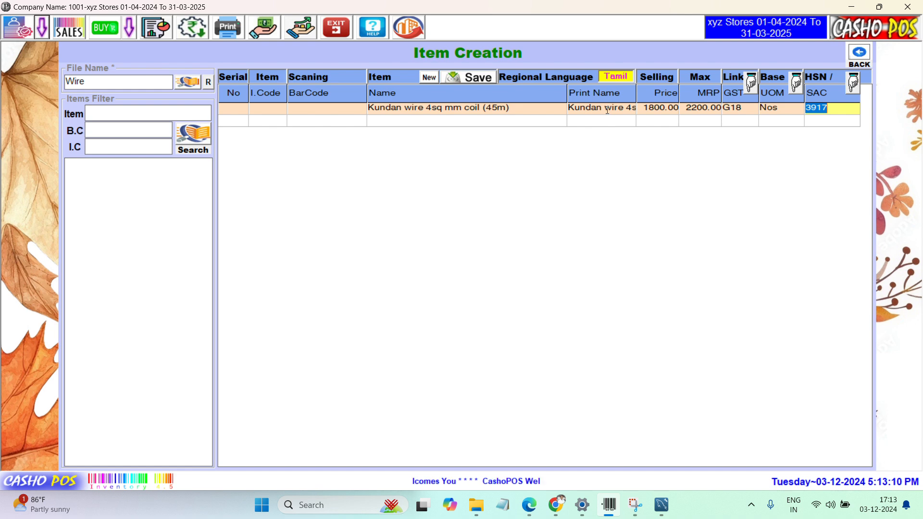
{"action": "key", "text": "Return"}
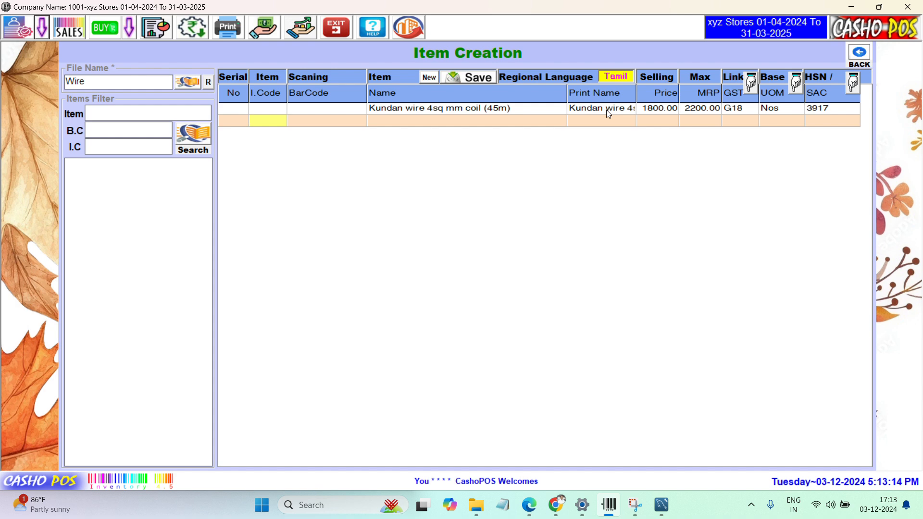
{"action": "key", "text": "ctrl+s"}
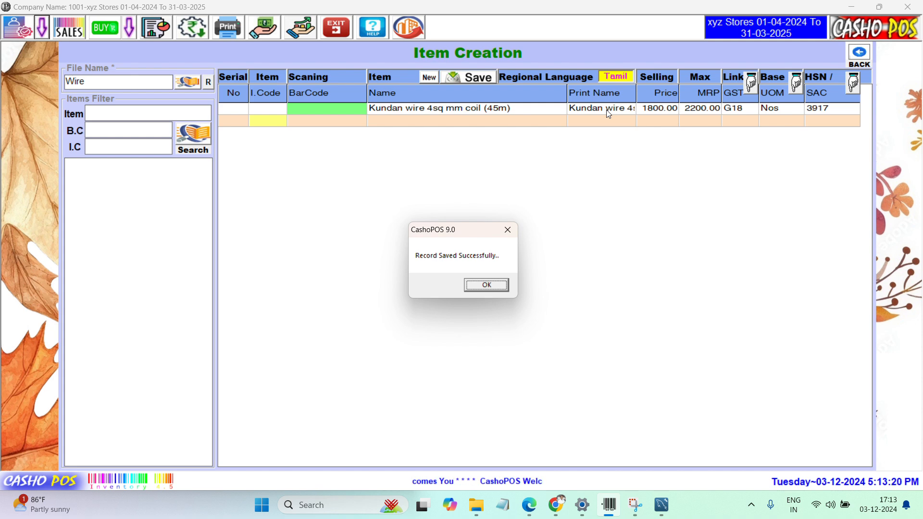
{"action": "key", "text": "Return"}
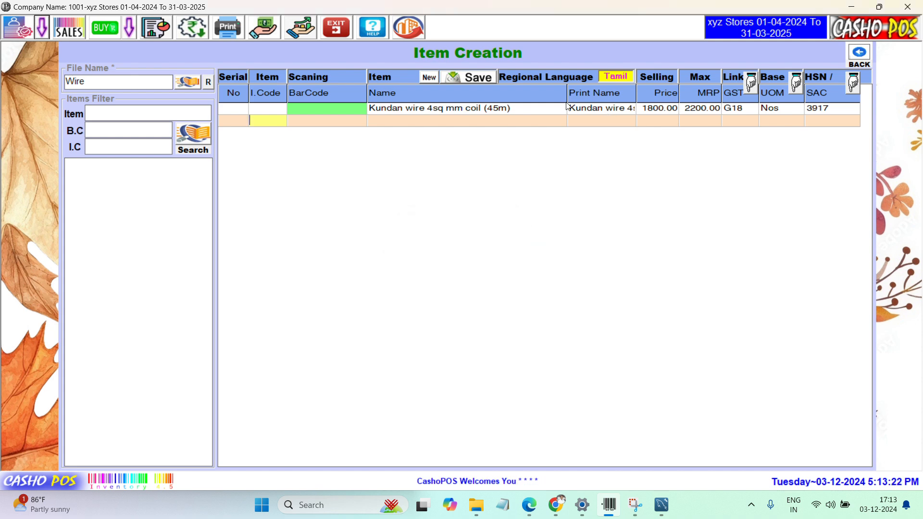
Step: Reopen the saved coil row, select its item name, then leave Item Creation via BACK
{"action": "left_click", "coordinate": [520, 109]}
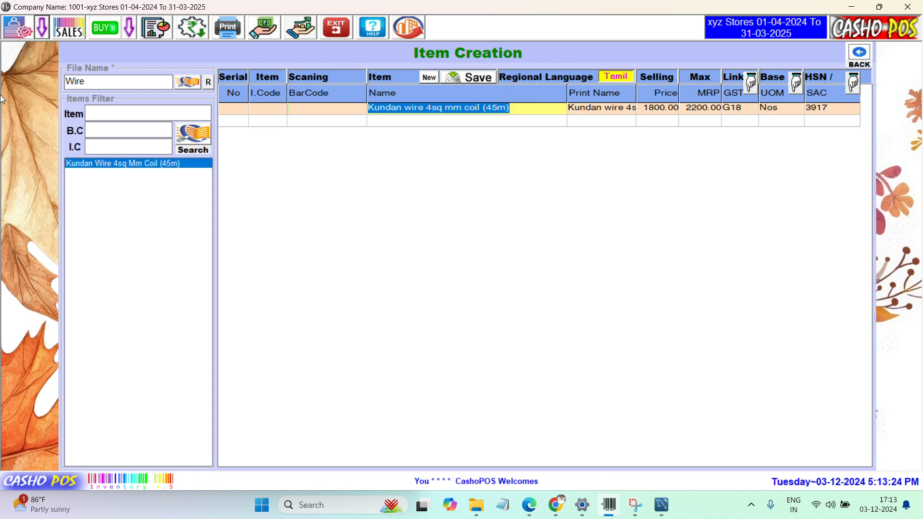
{"action": "left_click", "coordinate": [545, 110]}
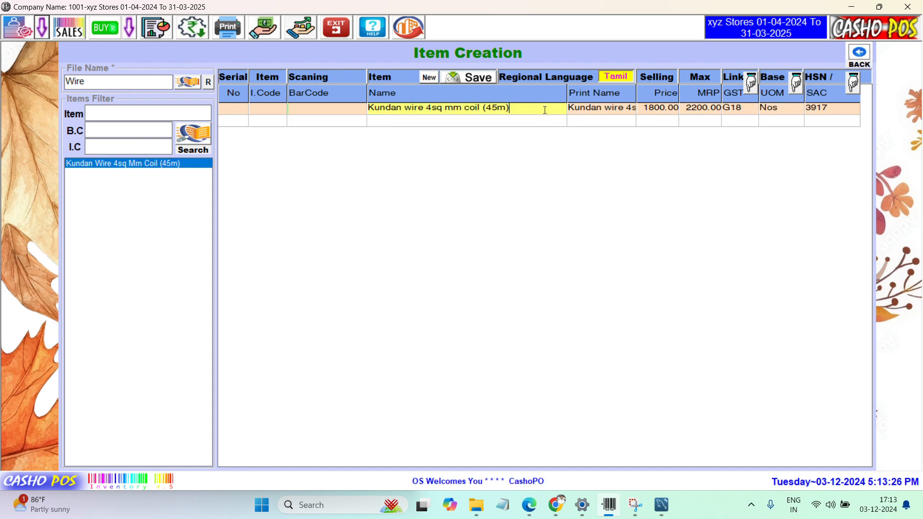
{"action": "left_click_drag", "start_coordinate": [544, 110], "coordinate": [133, 88]}
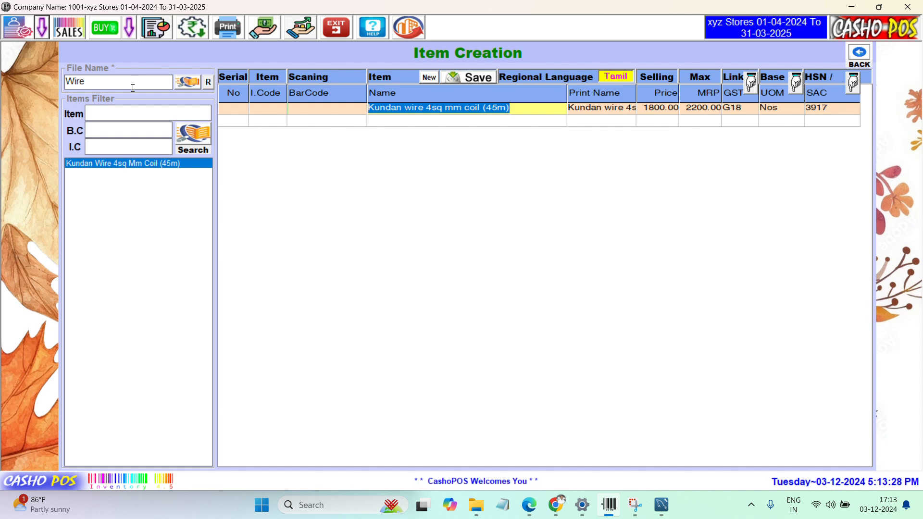
{"action": "left_click", "coordinate": [509, 108]}
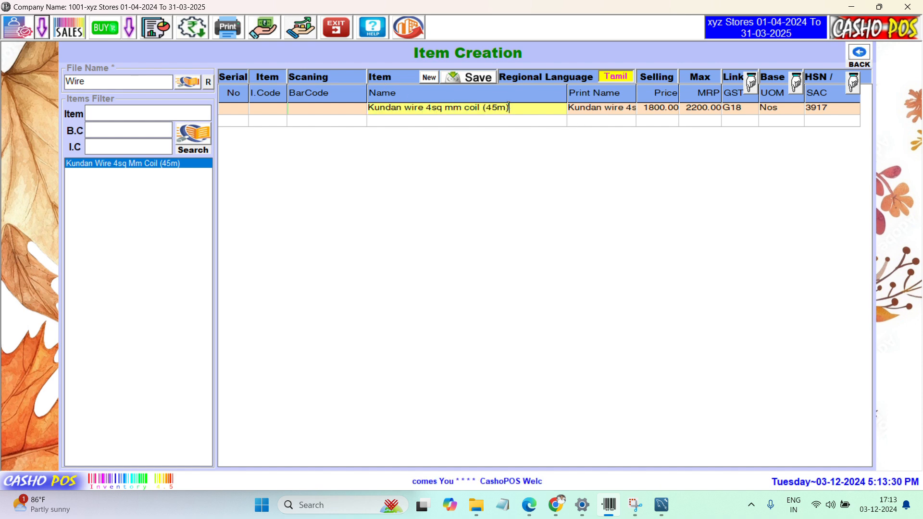
{"action": "left_click_drag", "start_coordinate": [525, 107], "coordinate": [257, 102]}
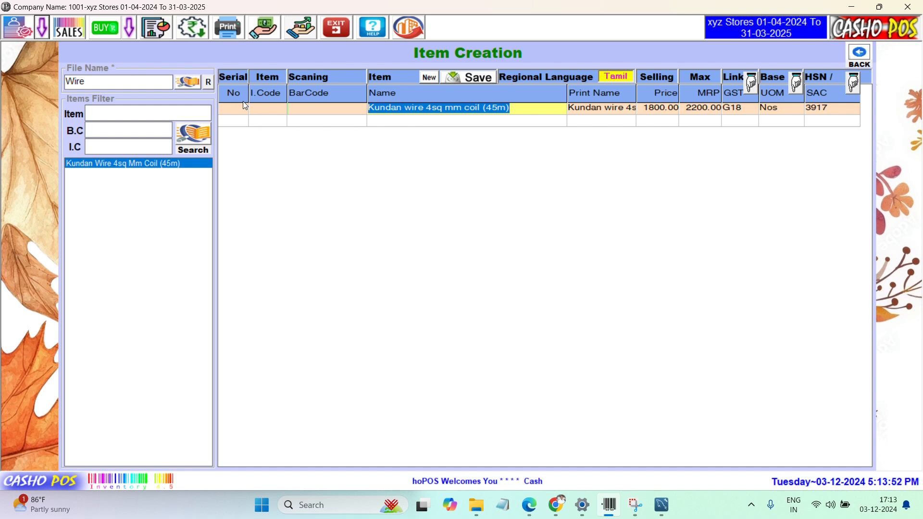
{"action": "left_click", "coordinate": [861, 57]}
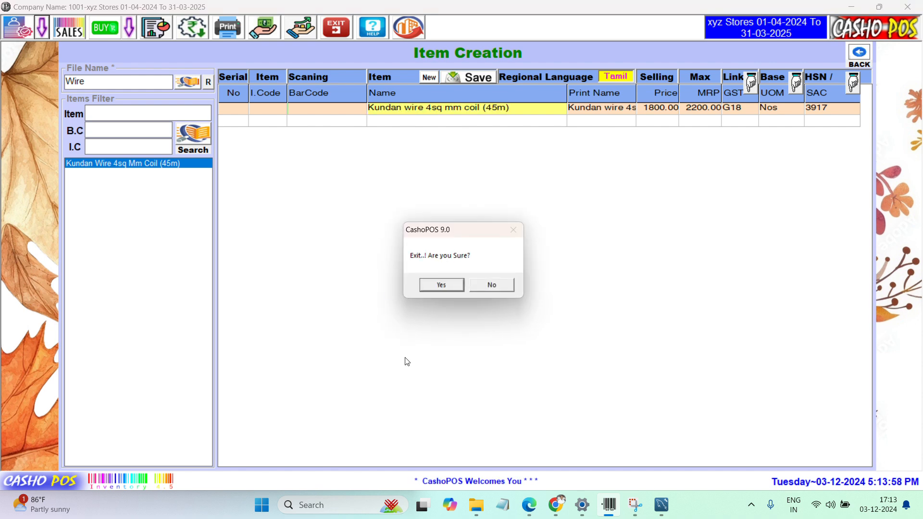
Step: Confirm exit, start Inner Items Creation with file name Wire_In, and pick the coil as header item
{"action": "left_click", "coordinate": [439, 284]}
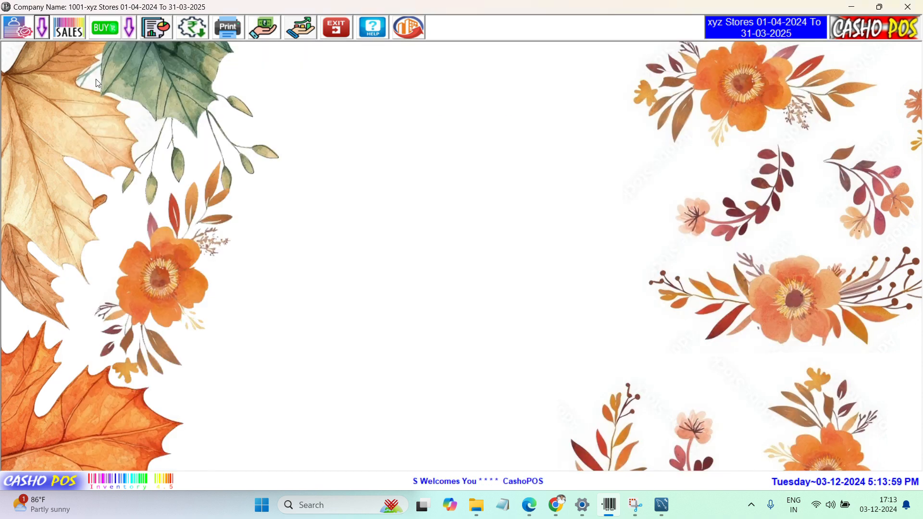
{"action": "left_click", "coordinate": [45, 32]}
{"action": "left_click", "coordinate": [191, 237]}
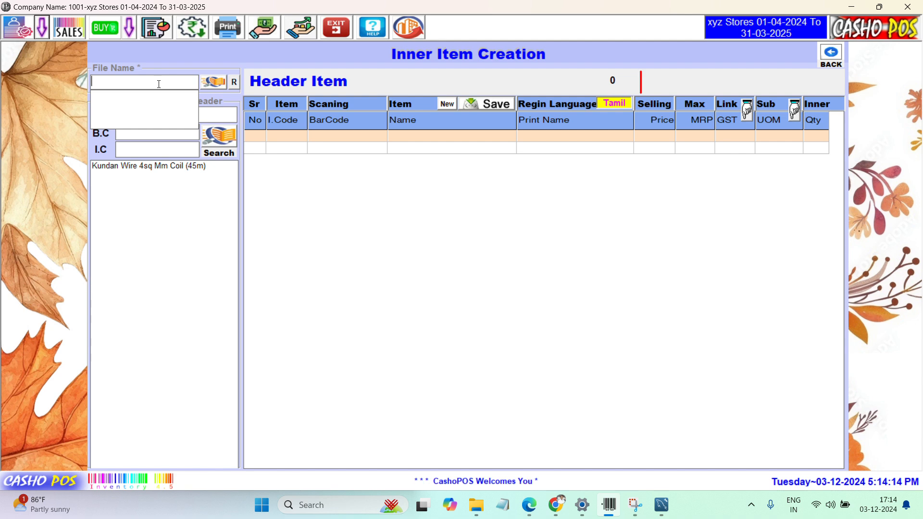
{"action": "type", "text": "Wire"}
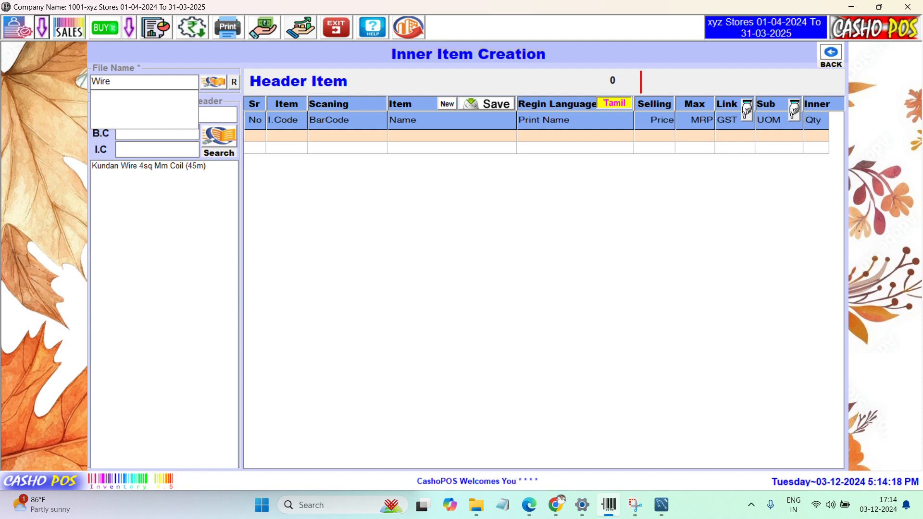
{"action": "type", "text": "_In"}
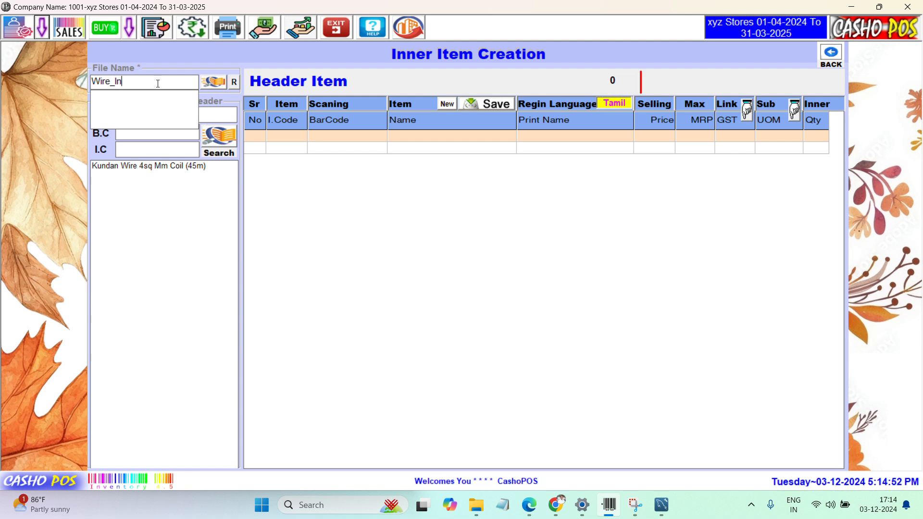
{"action": "left_click", "coordinate": [154, 167]}
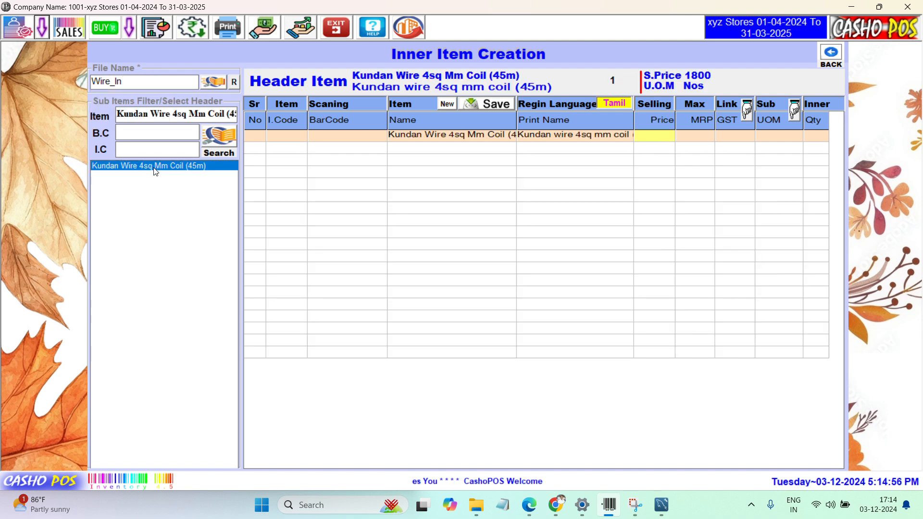
Step: Re-select Kundan Wire 4sq Mm Coil (45m) as the header item in the Item filter
{"action": "left_click", "coordinate": [159, 117]}
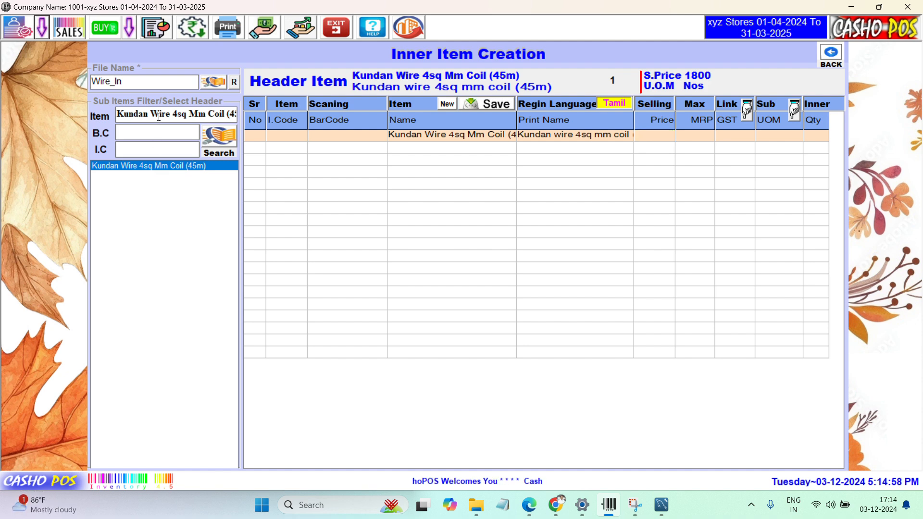
{"action": "key", "text": "ctrl+a"}
{"action": "key", "text": "BackSpace"}
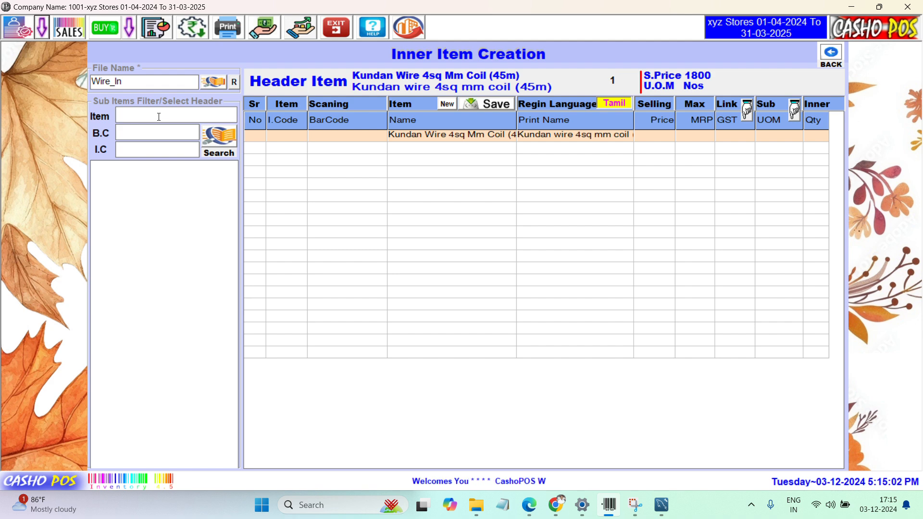
{"action": "type", "text": "w"}
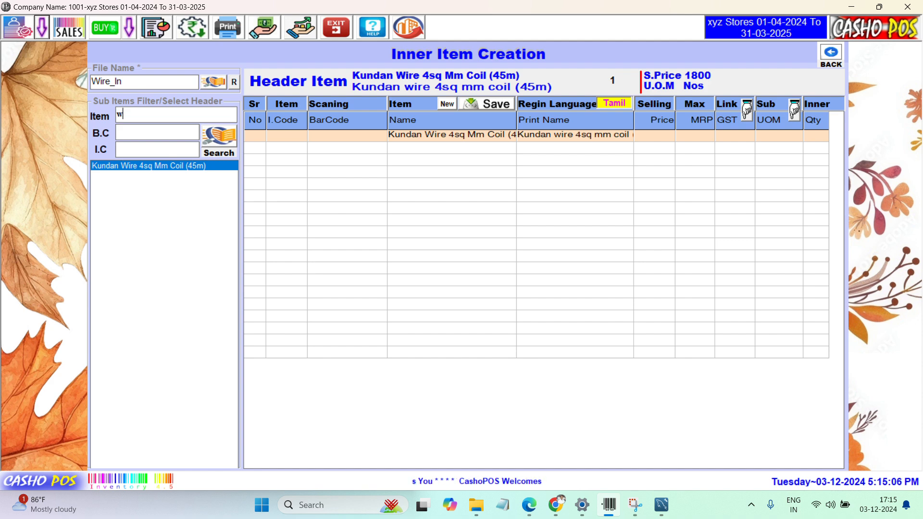
{"action": "key", "text": "Return"}
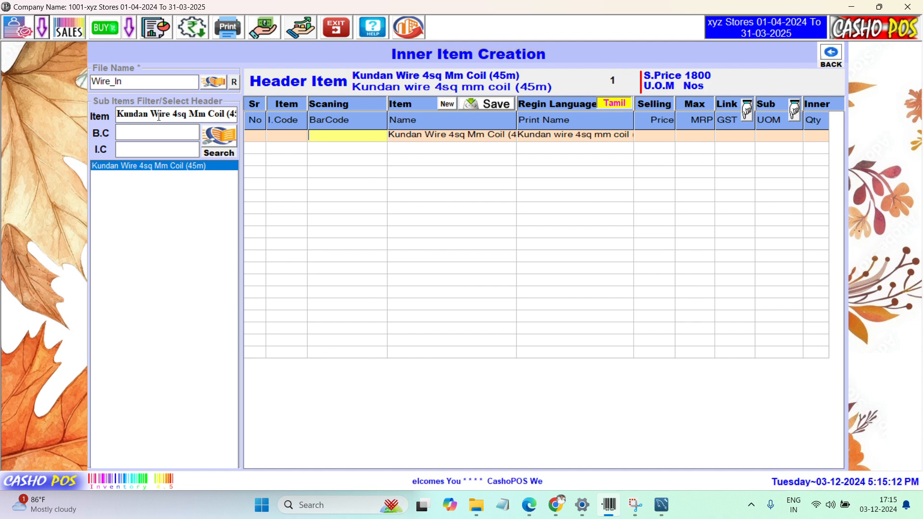
Step: Trim the coil suffix from the row 1 sub-item name and print name
{"action": "key", "text": "Return"}
{"action": "key", "text": "End"}
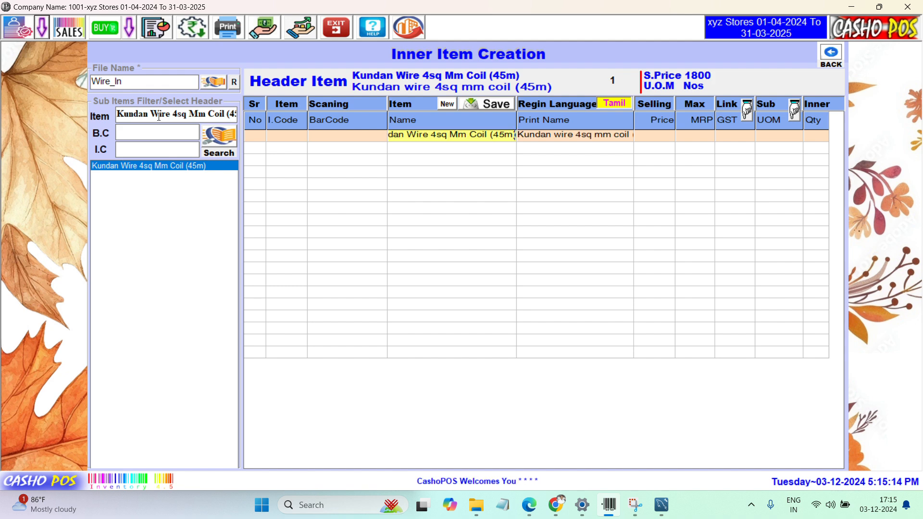
{"action": "key", "text": "BackSpace"}
{"action": "key", "text": "BackSpace"}
{"action": "key", "text": "BackSpace"}
{"action": "key", "text": "BackSpace"}
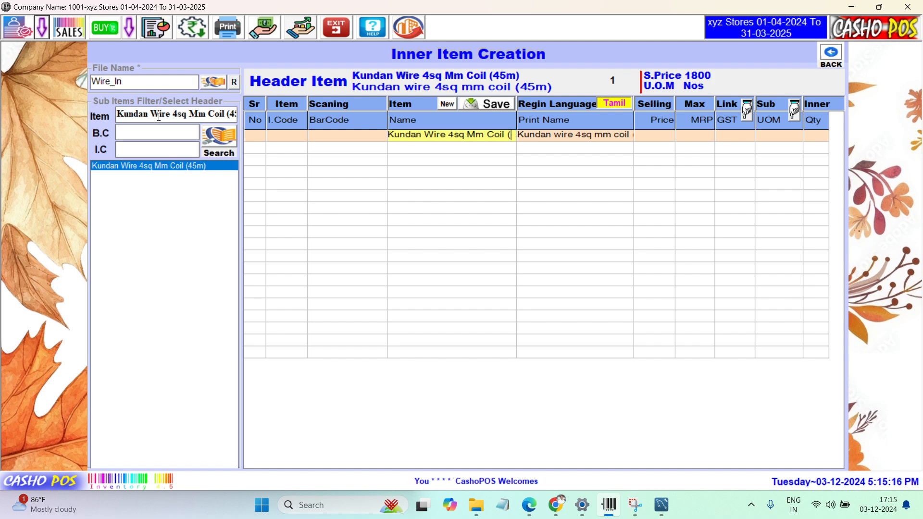
{"action": "key", "text": "BackSpace"}
{"action": "key", "text": "BackSpace"}
{"action": "key", "text": "BackSpace"}
{"action": "key", "text": "BackSpace"}
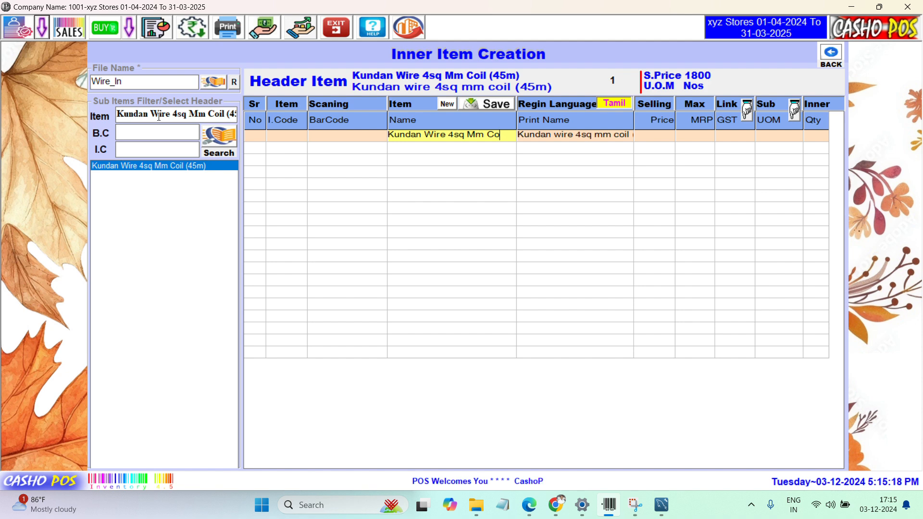
{"action": "key", "text": "BackSpace"}
{"action": "key", "text": "BackSpace"}
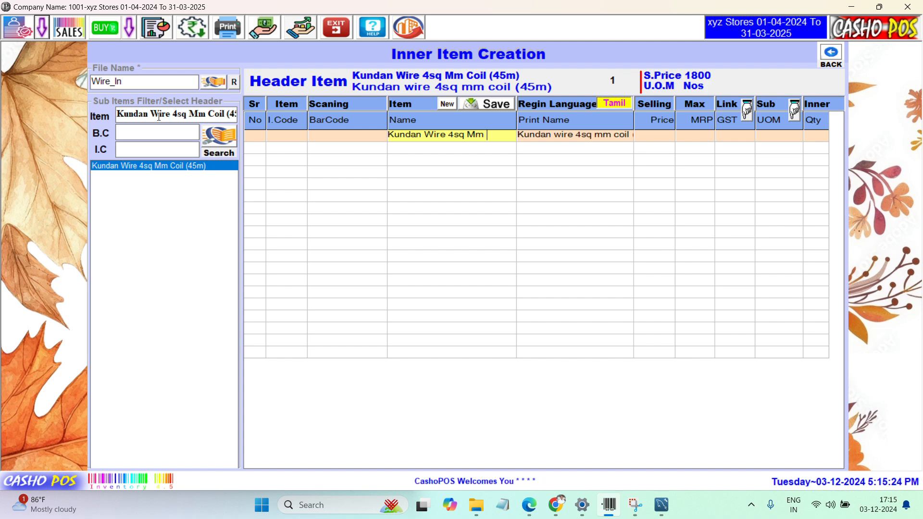
{"action": "key", "text": "Return"}
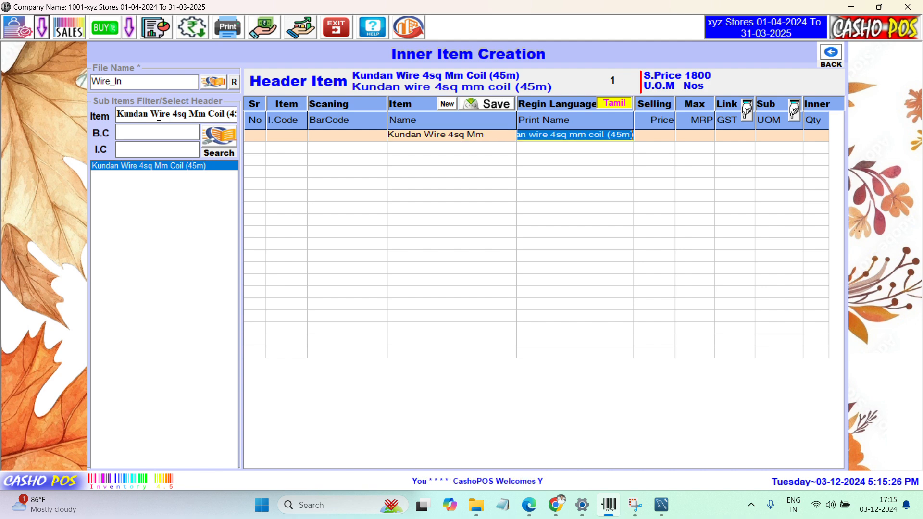
{"action": "key", "text": "End"}
{"action": "key", "text": "BackSpace"}
{"action": "key", "text": "BackSpace"}
{"action": "key", "text": "BackSpace"}
{"action": "key", "text": "BackSpace"}
{"action": "key", "text": "BackSpace"}
{"action": "key", "text": "BackSpace"}
{"action": "key", "text": "BackSpace"}
{"action": "key", "text": "BackSpace"}
{"action": "key", "text": "BackSpace"}
{"action": "key", "text": "BackSpace"}
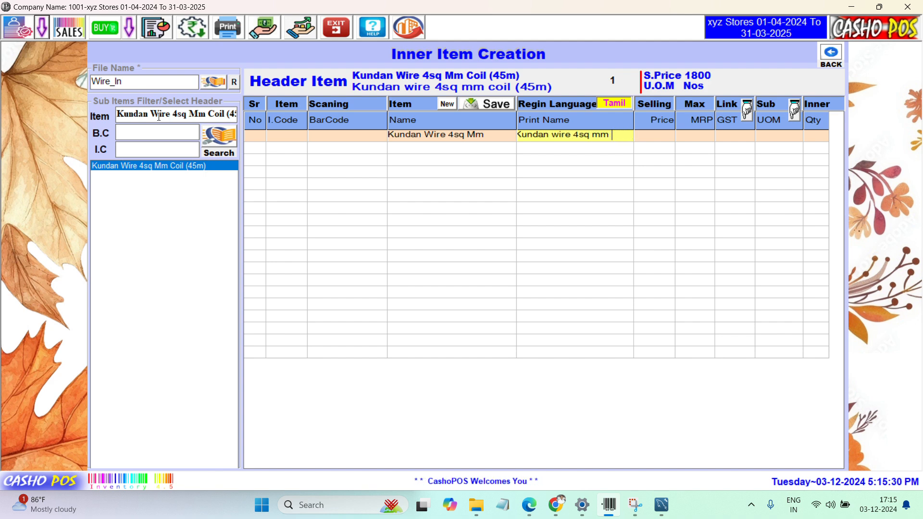
{"action": "key", "text": "Return"}
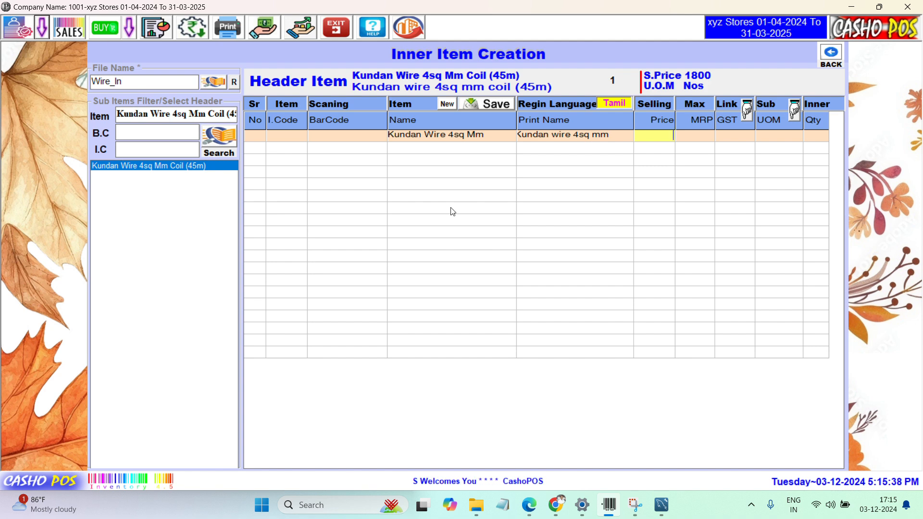
Step: Rename the sub-item 'Kundan Wire 4sq Mm Mtr' and paste that name into Print Name
{"action": "left_click", "coordinate": [504, 140]}
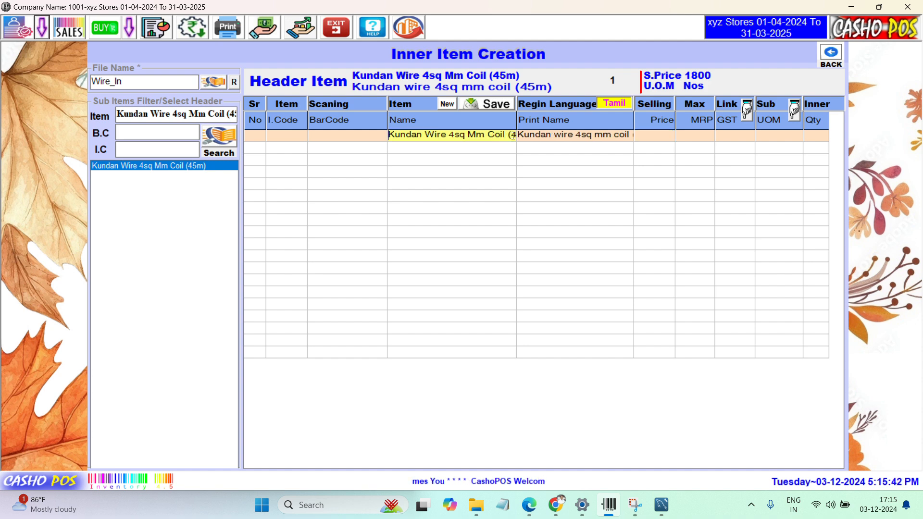
{"action": "key", "text": "Right"}
{"action": "key", "text": "Right"}
{"action": "key", "text": "Right"}
{"action": "key", "text": "Right"}
{"action": "key", "text": "Right"}
{"action": "key", "text": "Right"}
{"action": "key", "text": "Right"}
{"action": "key", "text": "Right"}
{"action": "key", "text": "Right"}
{"action": "key", "text": "Right"}
{"action": "key", "text": "Right"}
{"action": "key", "text": "Right"}
{"action": "key", "text": "Right"}
{"action": "key", "text": "Right"}
{"action": "key", "text": "Right"}
{"action": "key", "text": "Right"}
{"action": "key", "text": "Right"}
{"action": "key", "text": "Right"}
{"action": "key", "text": "Right"}
{"action": "key", "text": "Right"}
{"action": "key", "text": "Left"}
{"action": "key", "text": "Left"}
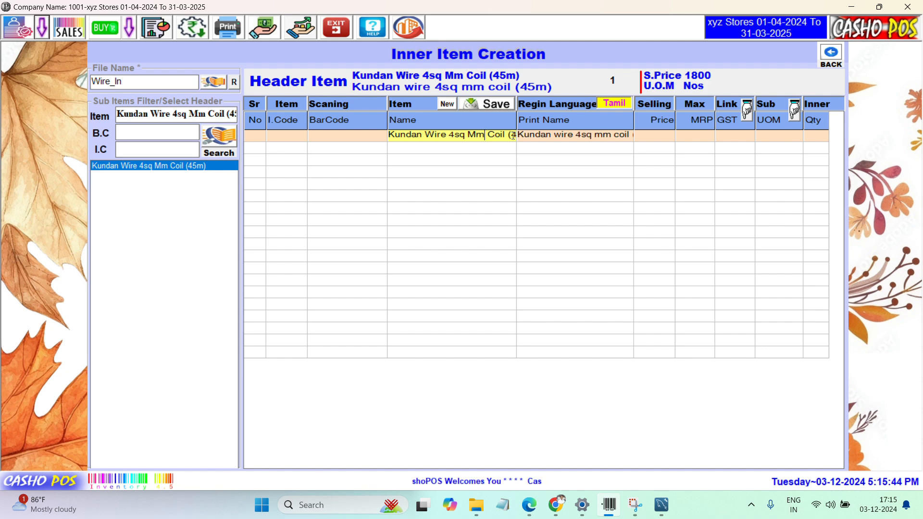
{"action": "key", "text": "shift+End"}
{"action": "key", "text": "Delete"}
{"action": "type", "text": "1"}
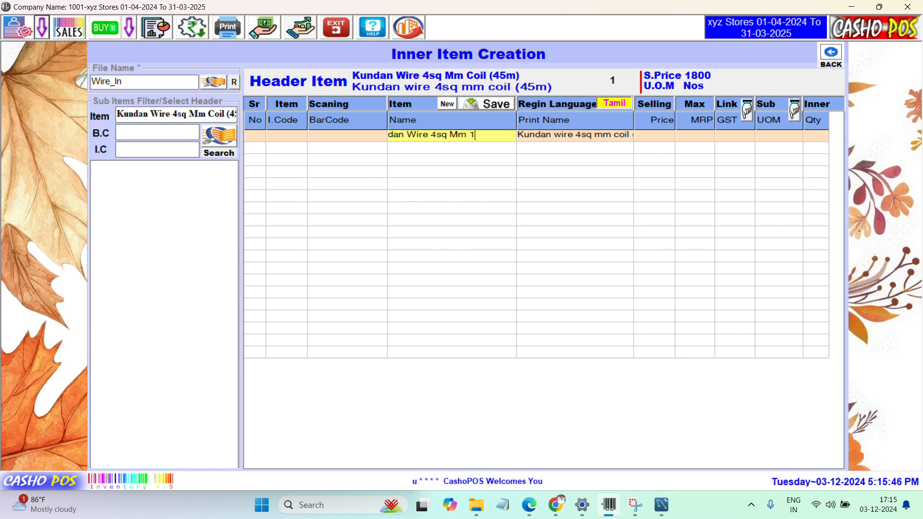
{"action": "key", "text": "BackSpace"}
{"action": "key", "text": "BackSpace"}
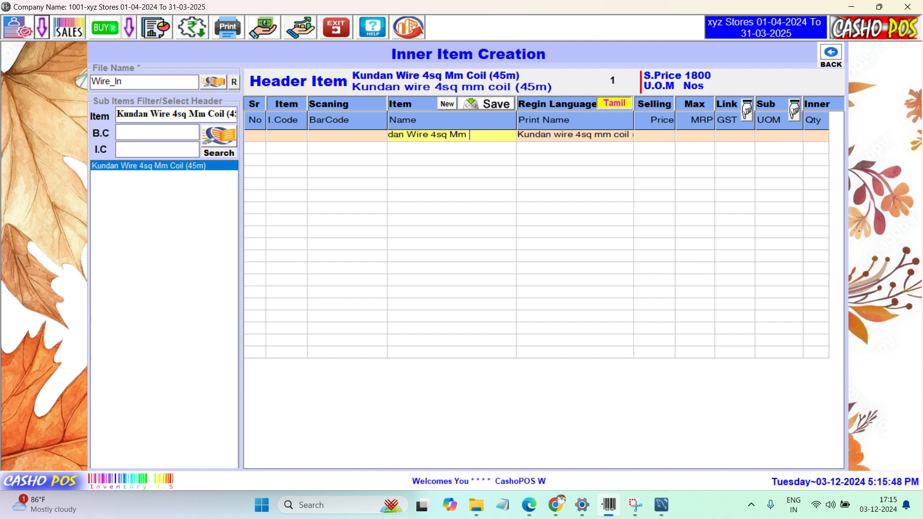
{"action": "type", "text": "Mtr"}
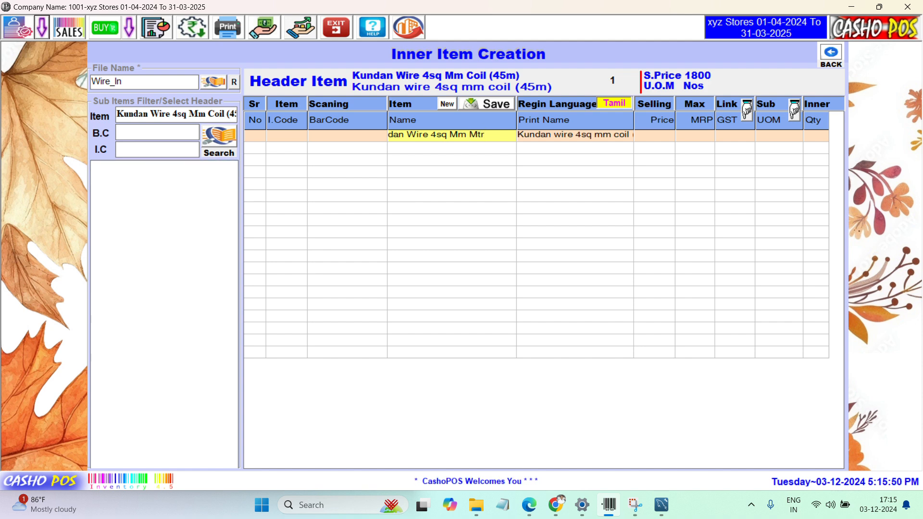
{"action": "key", "text": "shift+Home"}
{"action": "key", "text": "ctrl+c"}
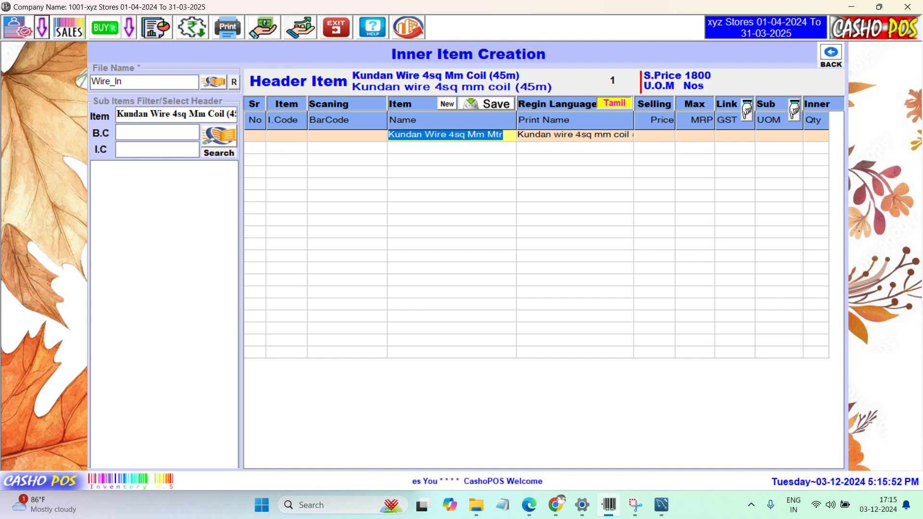
{"action": "key", "text": "Return"}
{"action": "key", "text": "ctrl+v"}
{"action": "key", "text": "Return"}
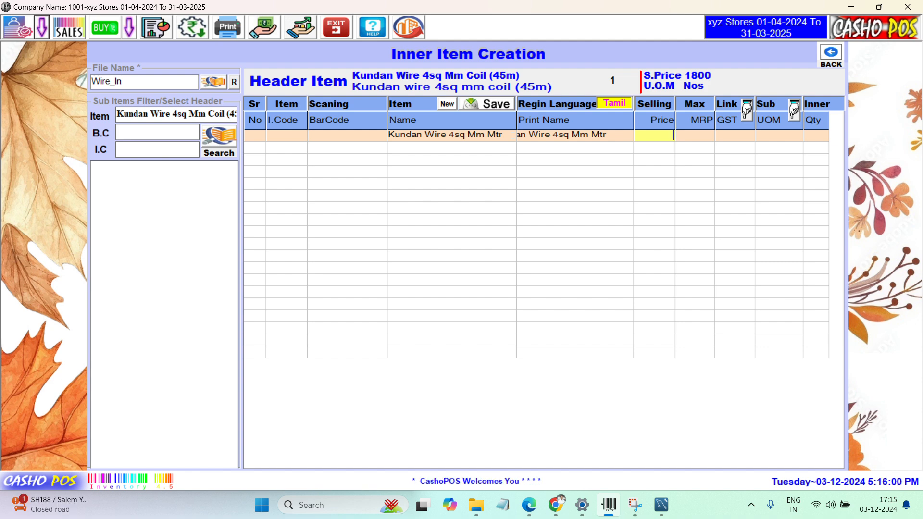
Step: Give the Mtr sub-item selling price 42.00, MRP 45.00 and GST G18
{"action": "type", "text": "40"}
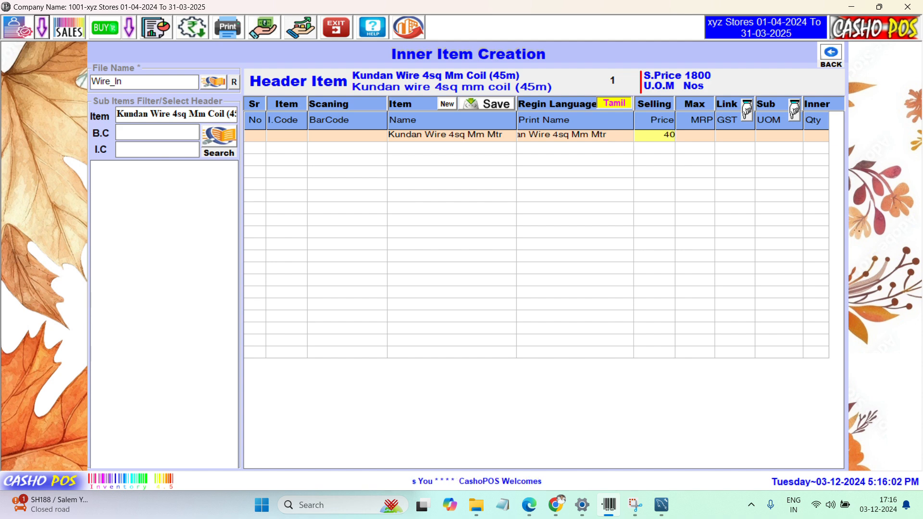
{"action": "key", "text": "BackSpace"}
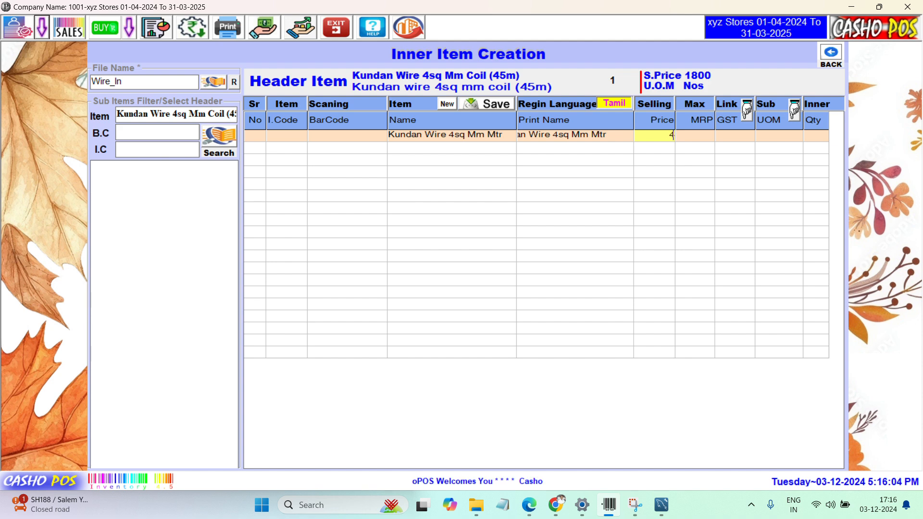
{"action": "type", "text": "2"}
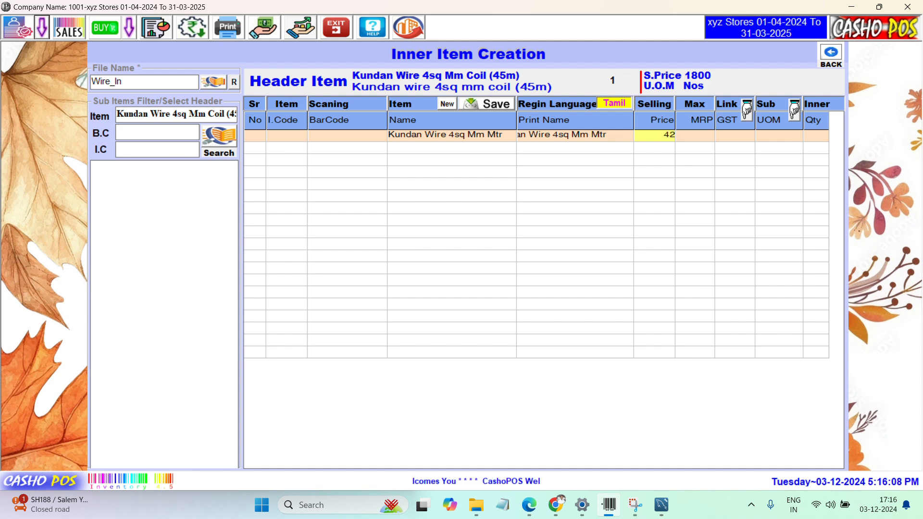
{"action": "key", "text": "Return"}
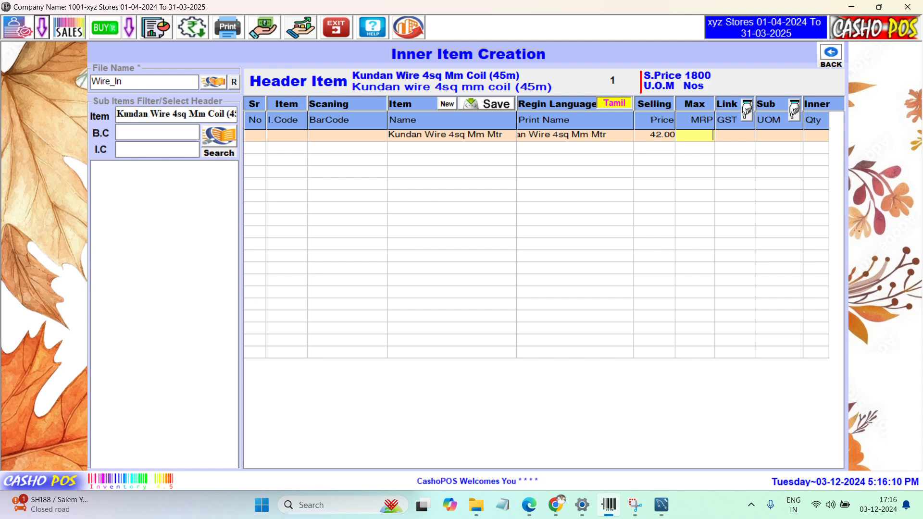
{"action": "type", "text": "4"}
{"action": "type", "text": "5"}
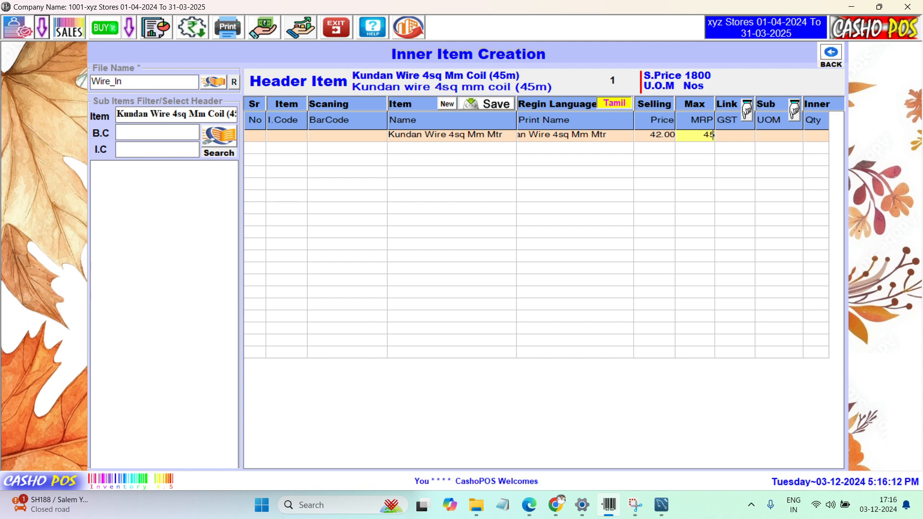
{"action": "key", "text": "Return"}
{"action": "type", "text": "g18"}
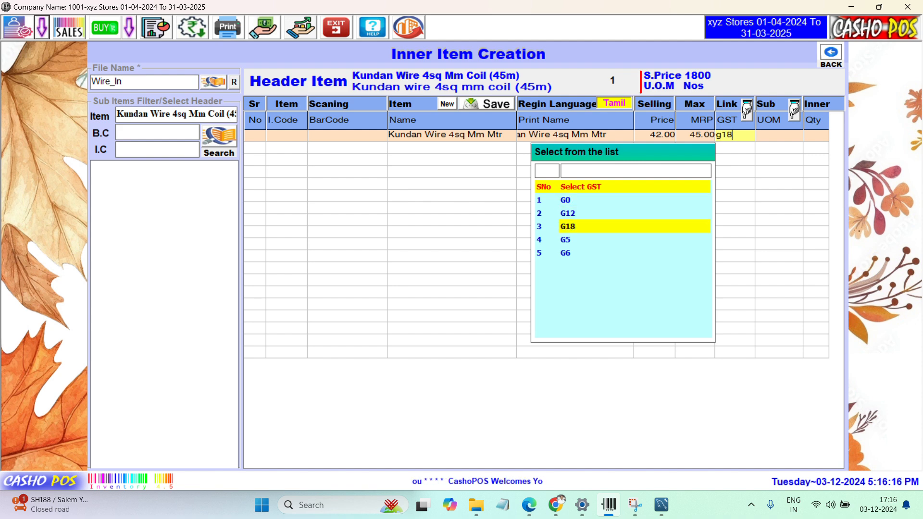
{"action": "key", "text": "Return"}
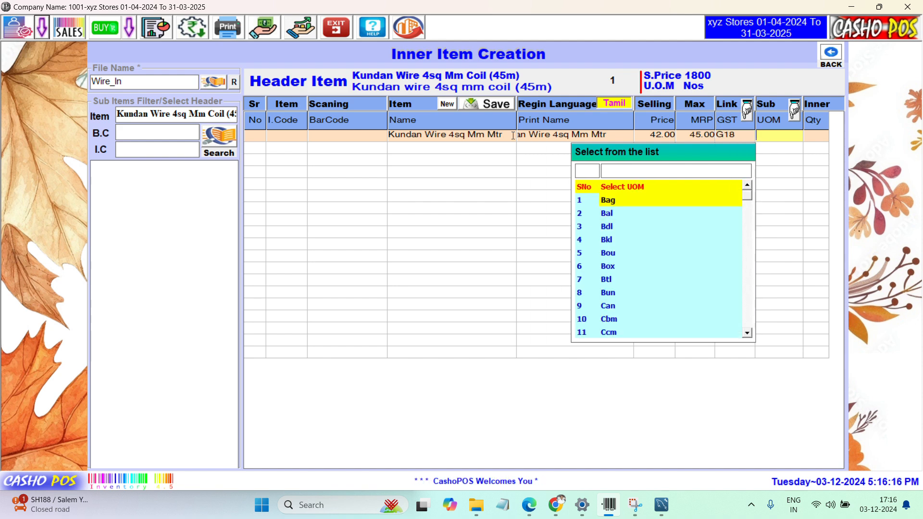
Step: Set the unit to Mtr and quantity 45, then save the sub-item
{"action": "type", "text": "M"}
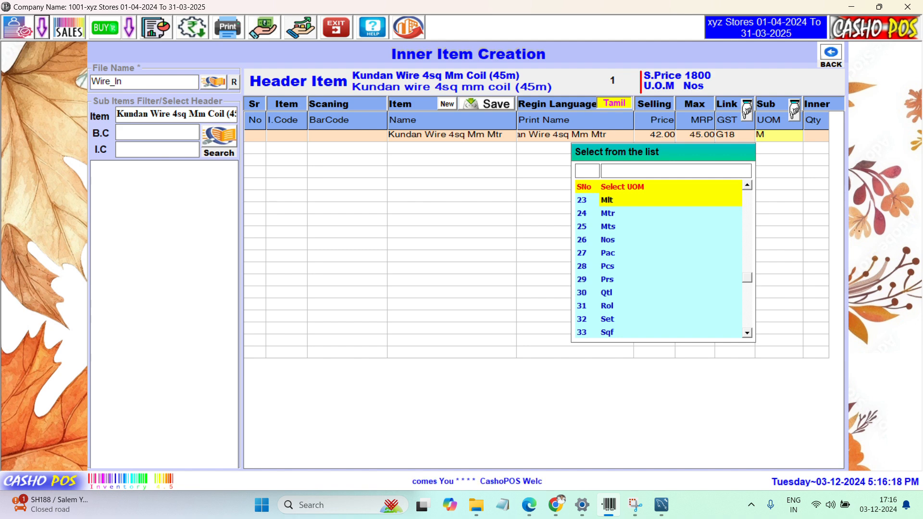
{"action": "type", "text": "tr"}
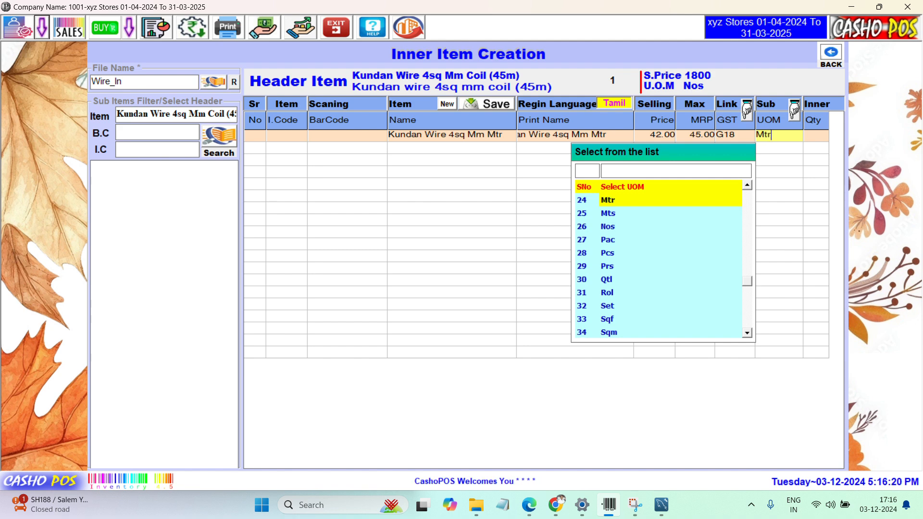
{"action": "key", "text": "Return"}
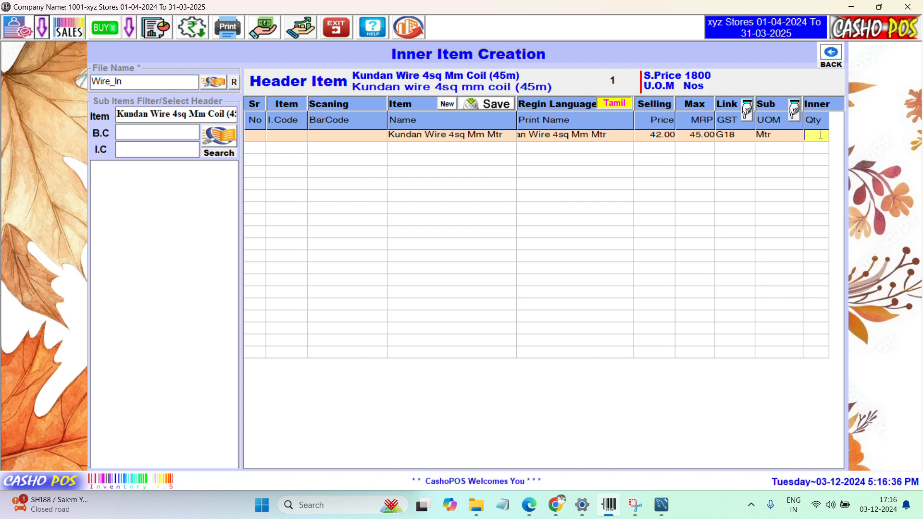
{"action": "type", "text": "45"}
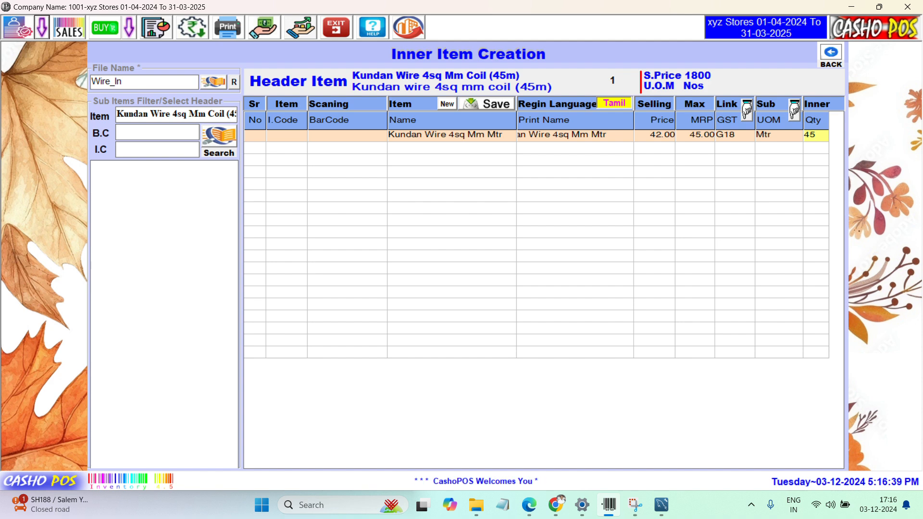
{"action": "key", "text": "Return"}
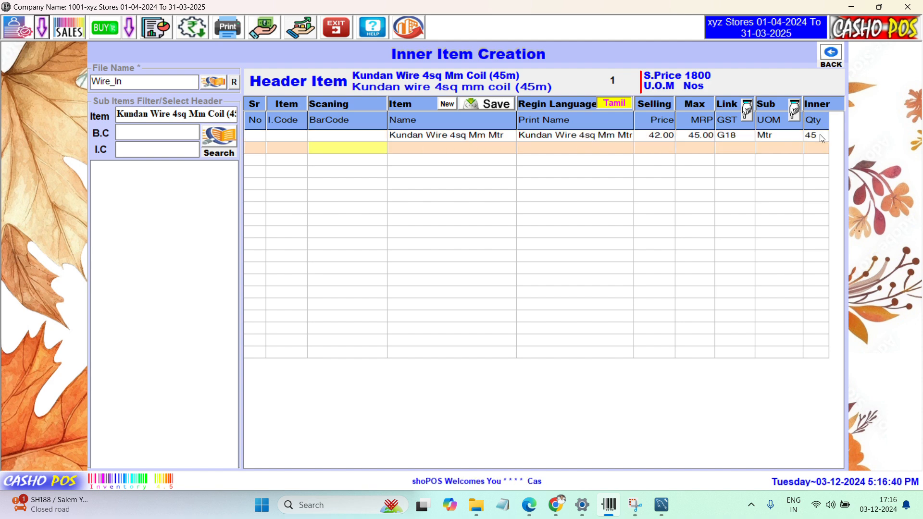
{"action": "key", "text": "ctrl+s"}
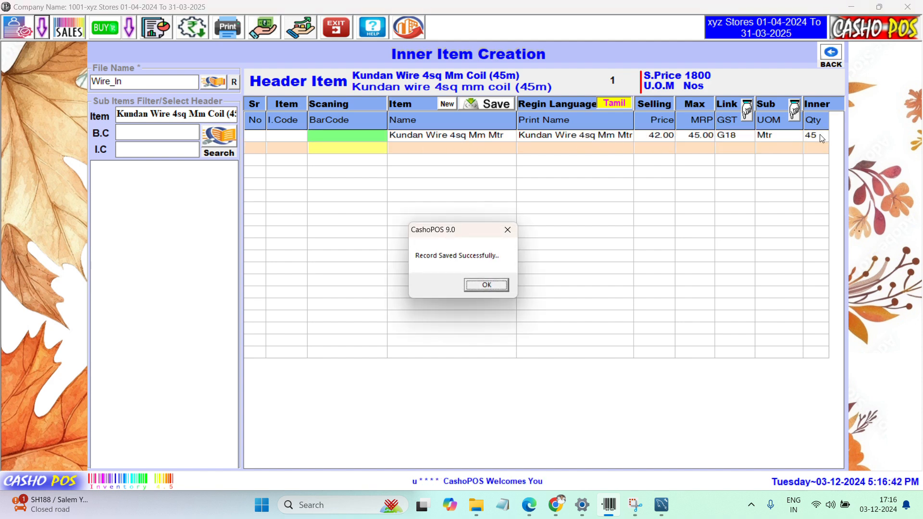